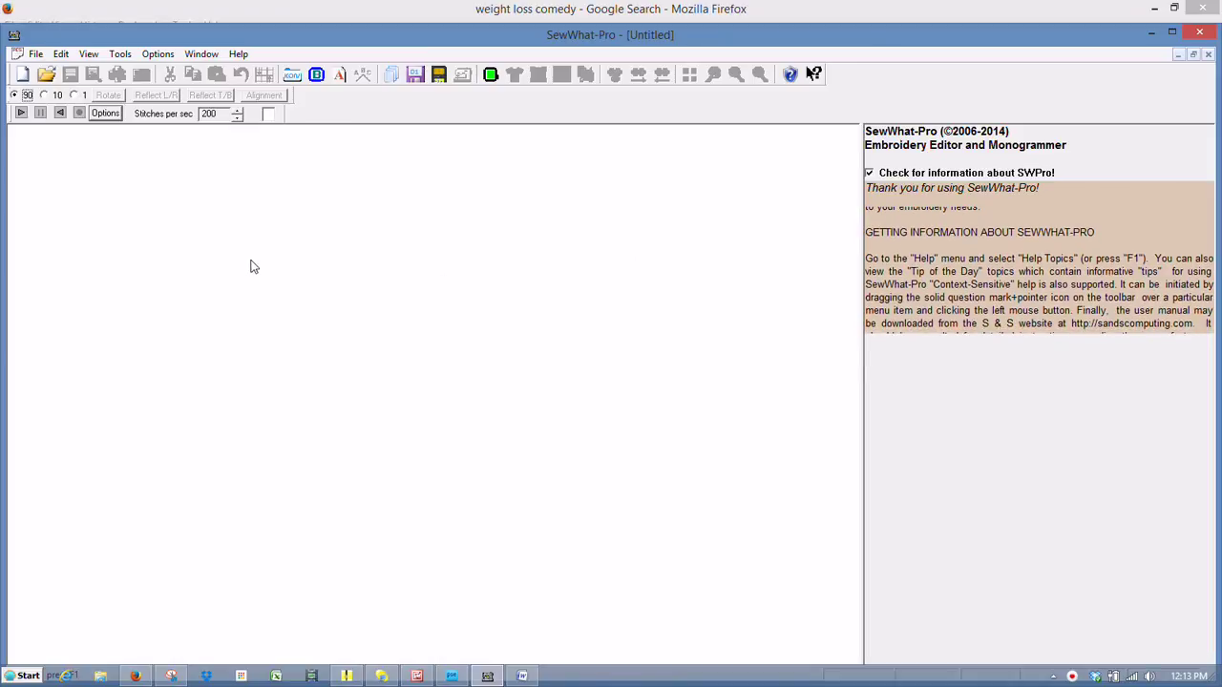
- Open FSF_FREE_Buttonholes_All_Formats.zip from the SkyDrive folder through File > Open
click(38, 55)
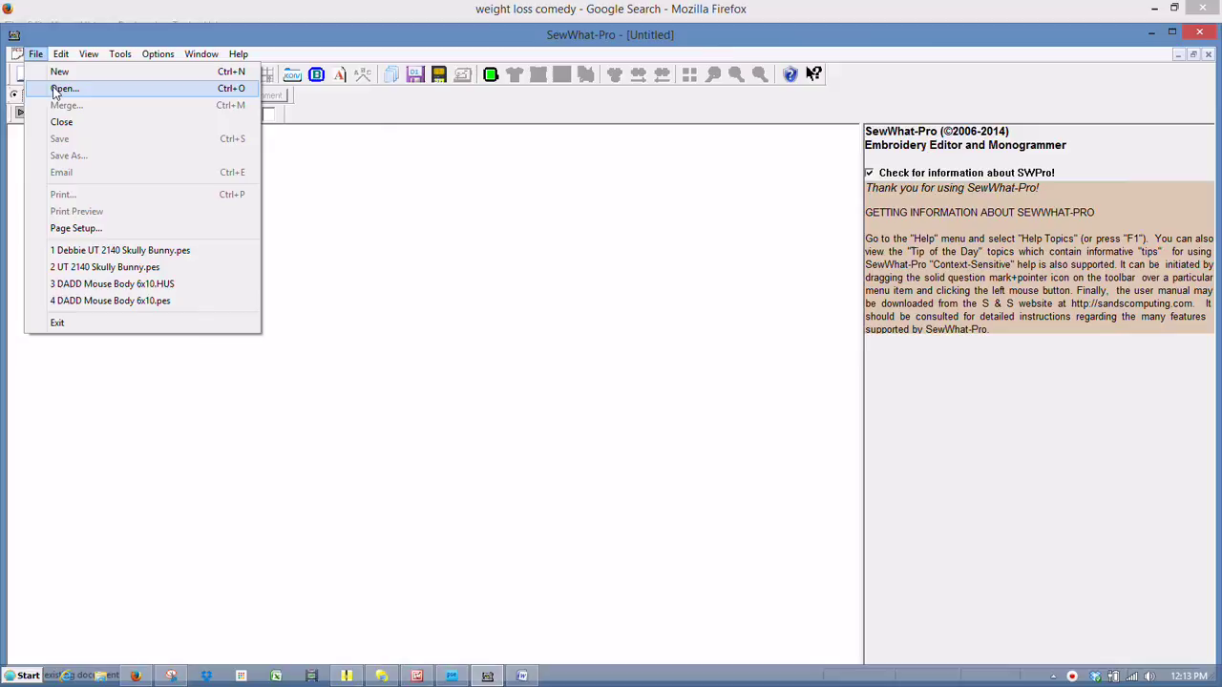
click(59, 89)
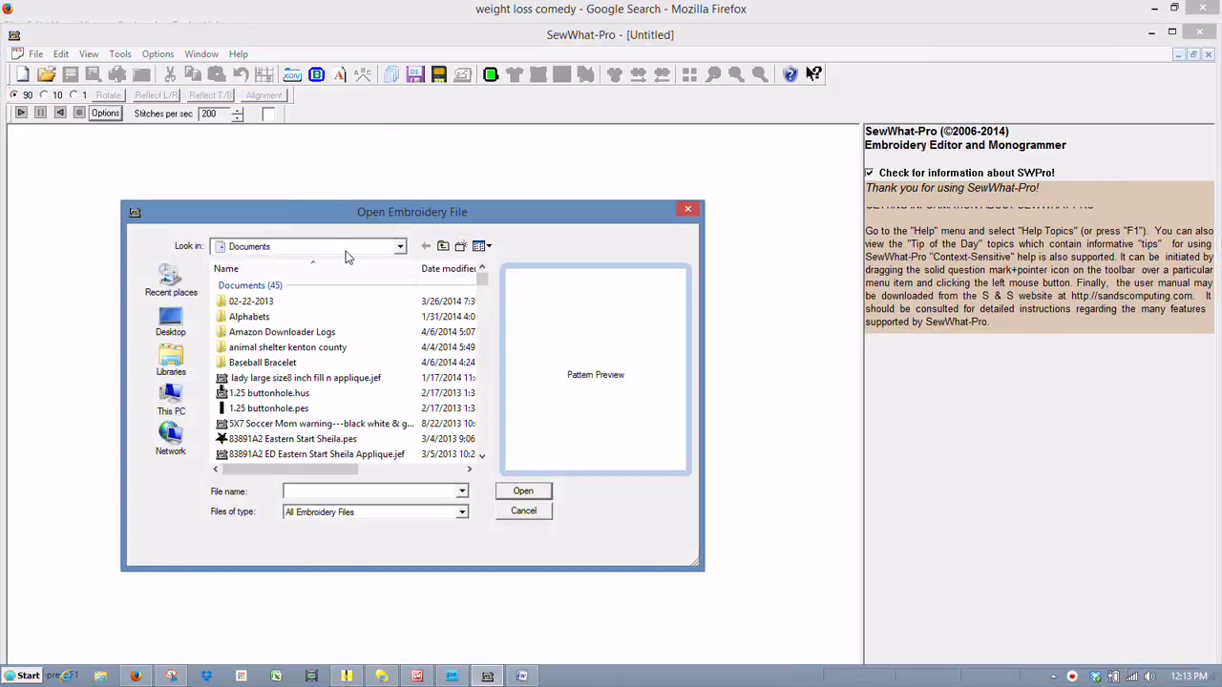
click(347, 255)
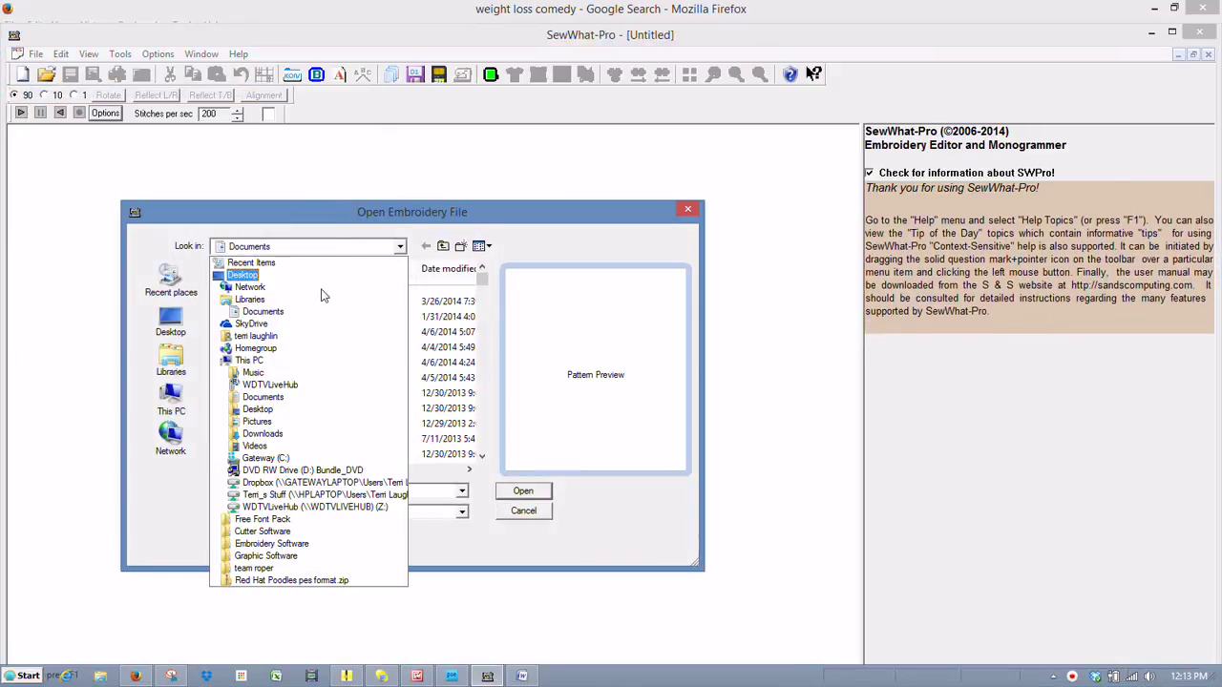
click(309, 326)
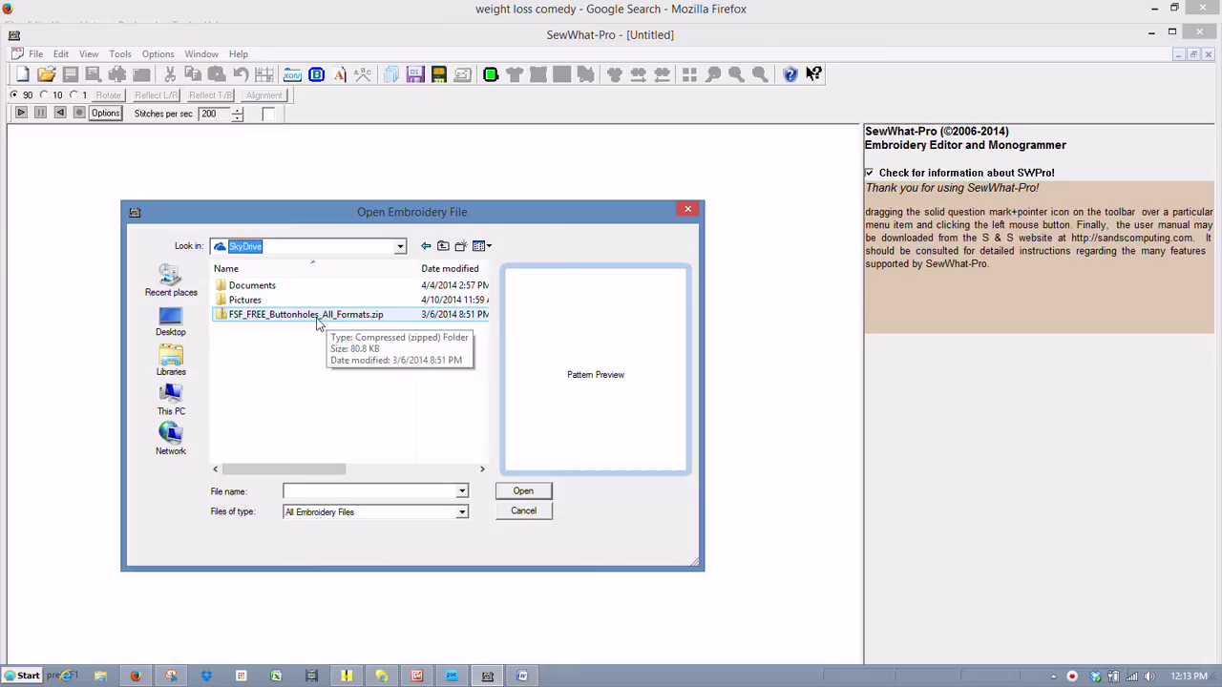
double_click(268, 316)
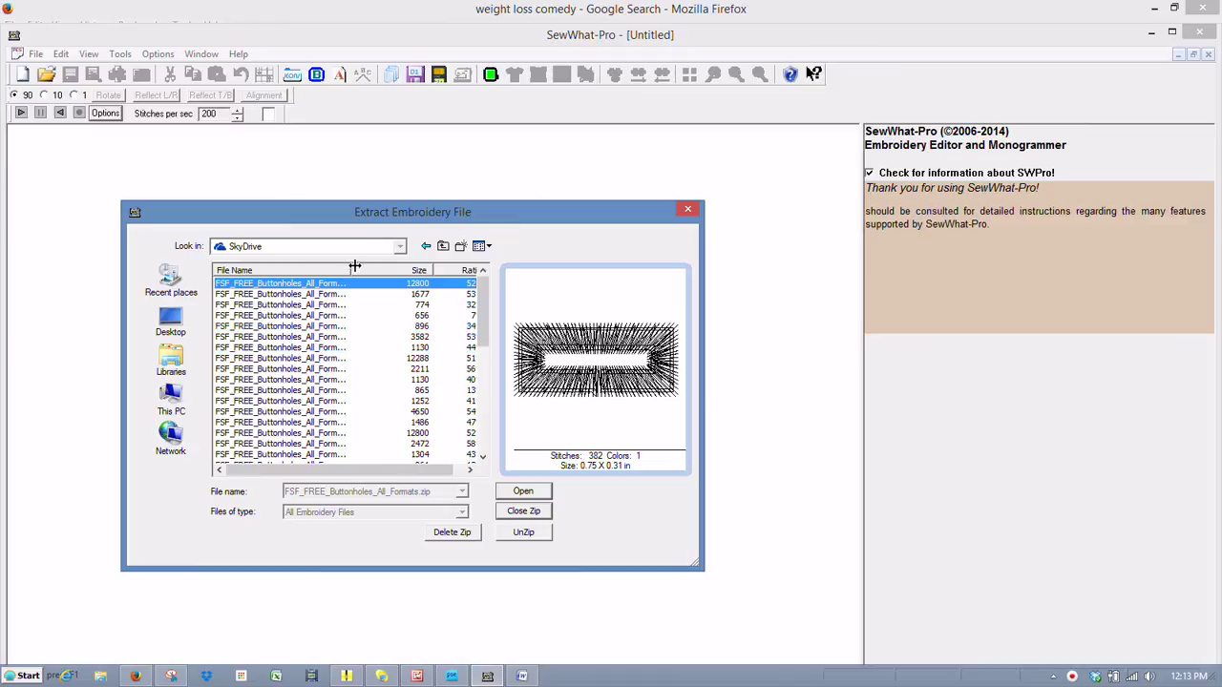
- Widen the File Name column and preview FSF_FREE_BH_.75_inch.dst
drag(351, 270, 394, 270)
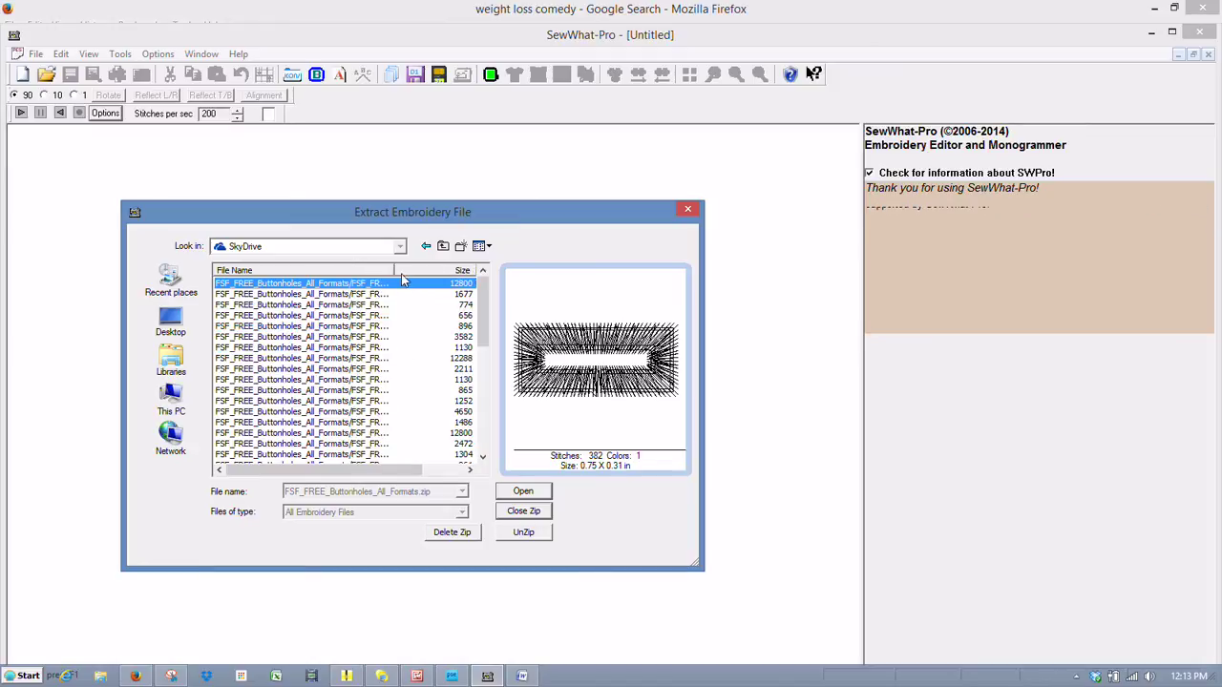
drag(398, 270, 474, 270)
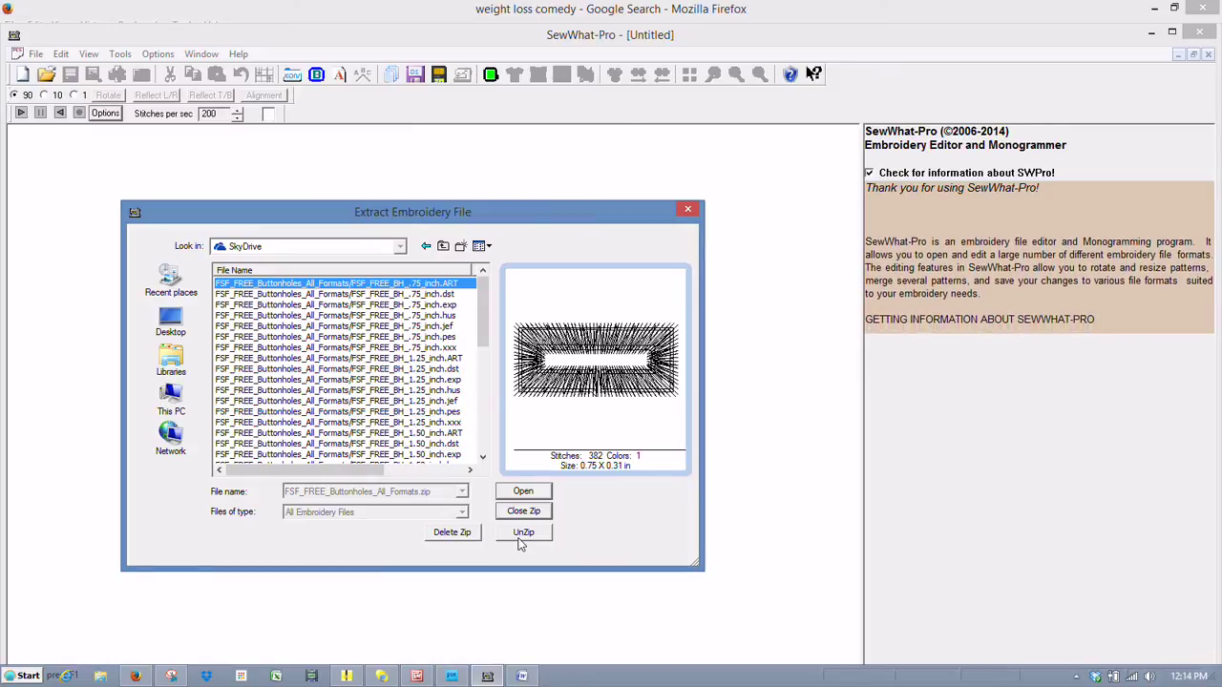
click(374, 295)
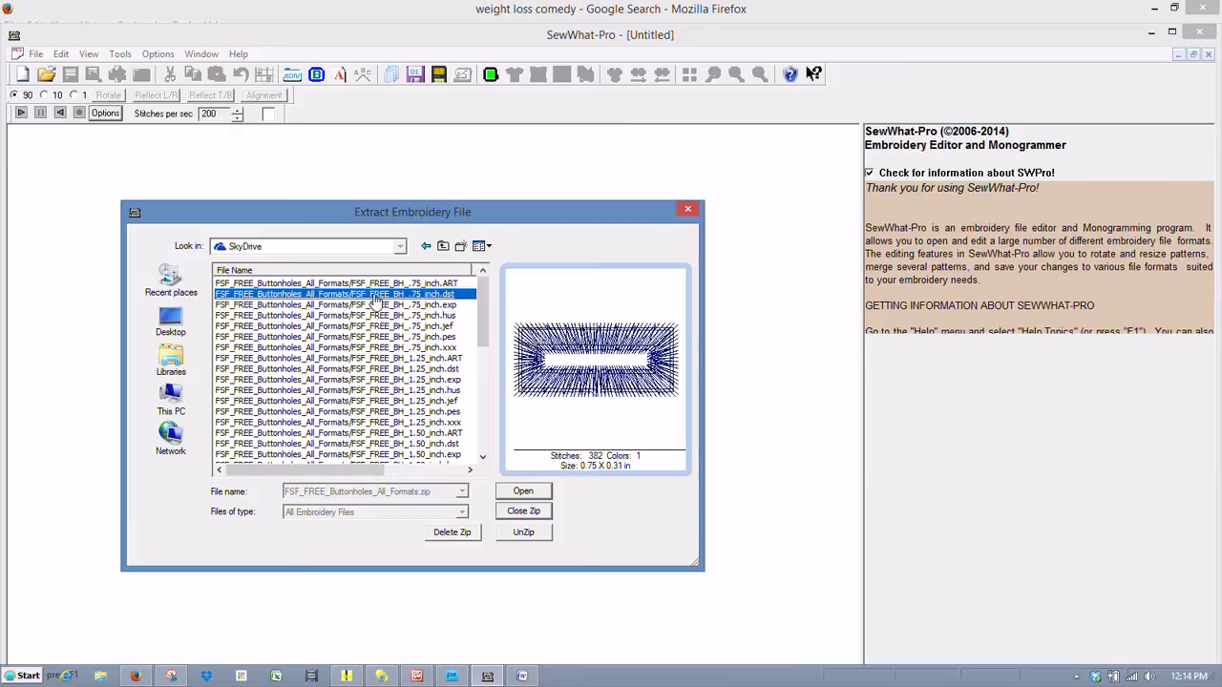
- Load the .75 inch DST buttonhole into the hoop, then start a new Untitled design
click(524, 492)
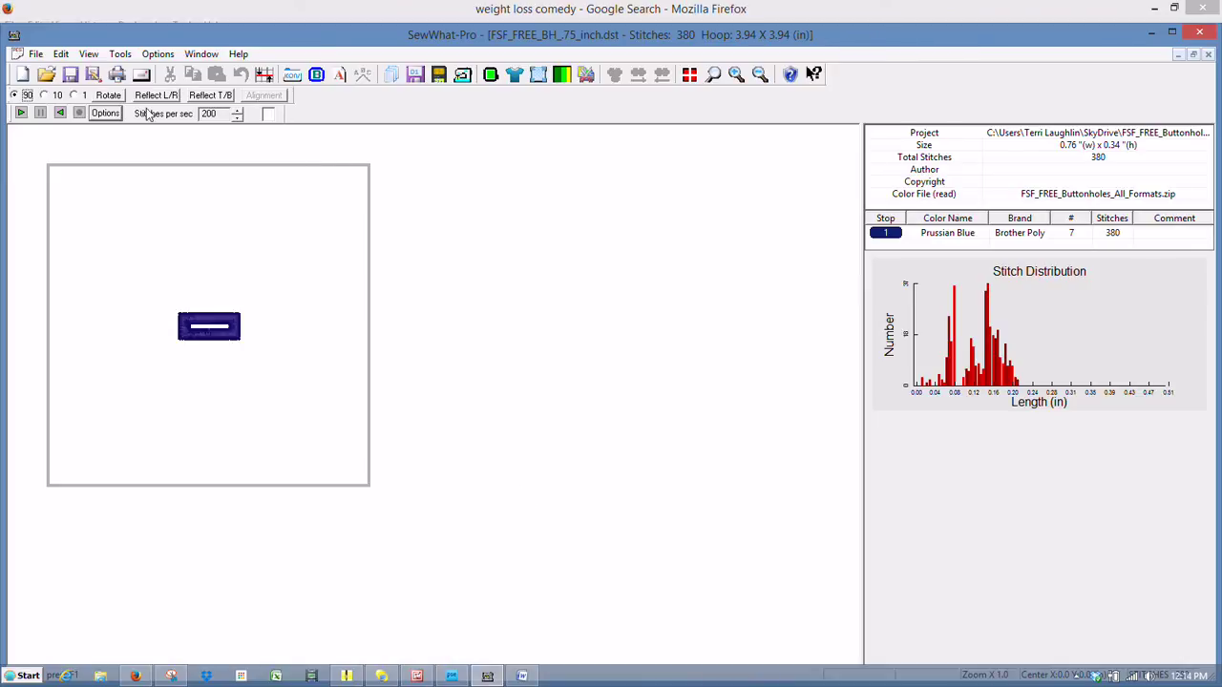
click(38, 54)
mouse_move(60, 54)
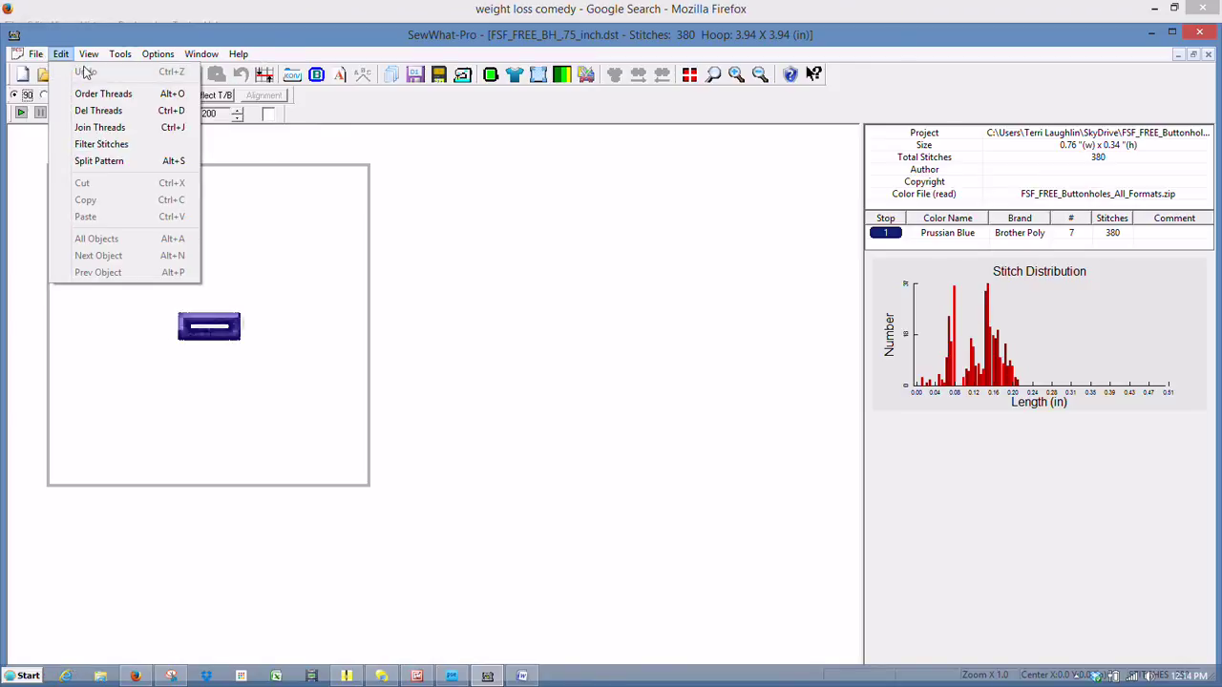
click(417, 208)
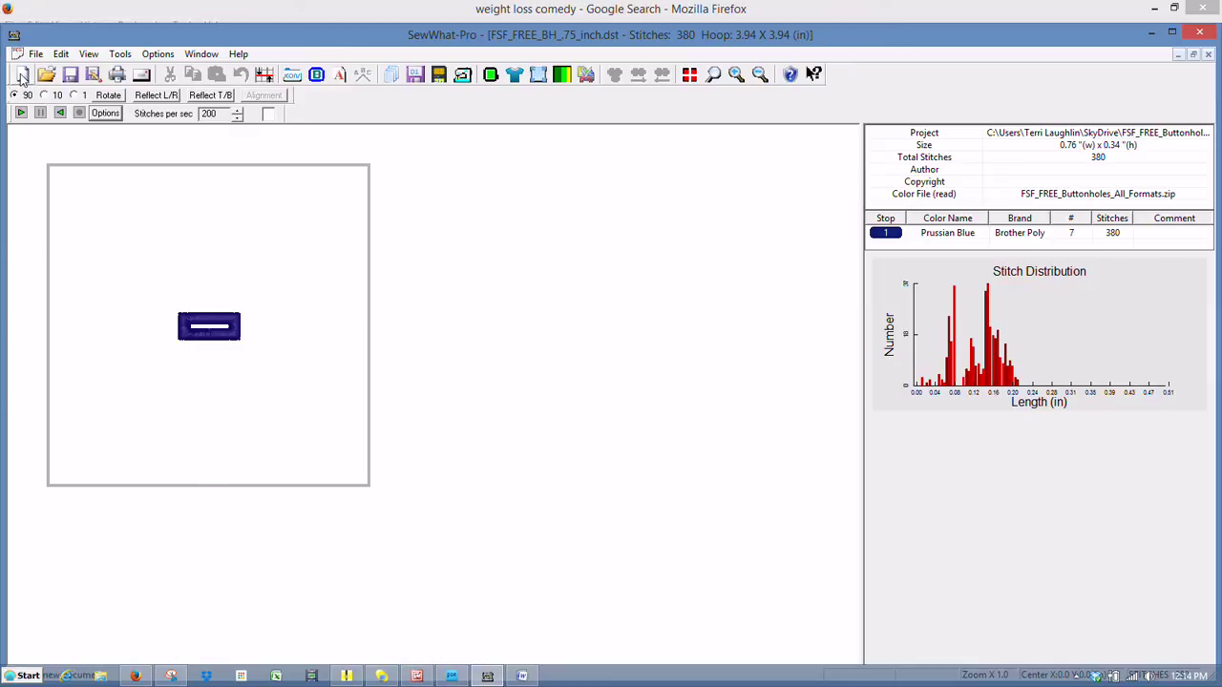
click(21, 76)
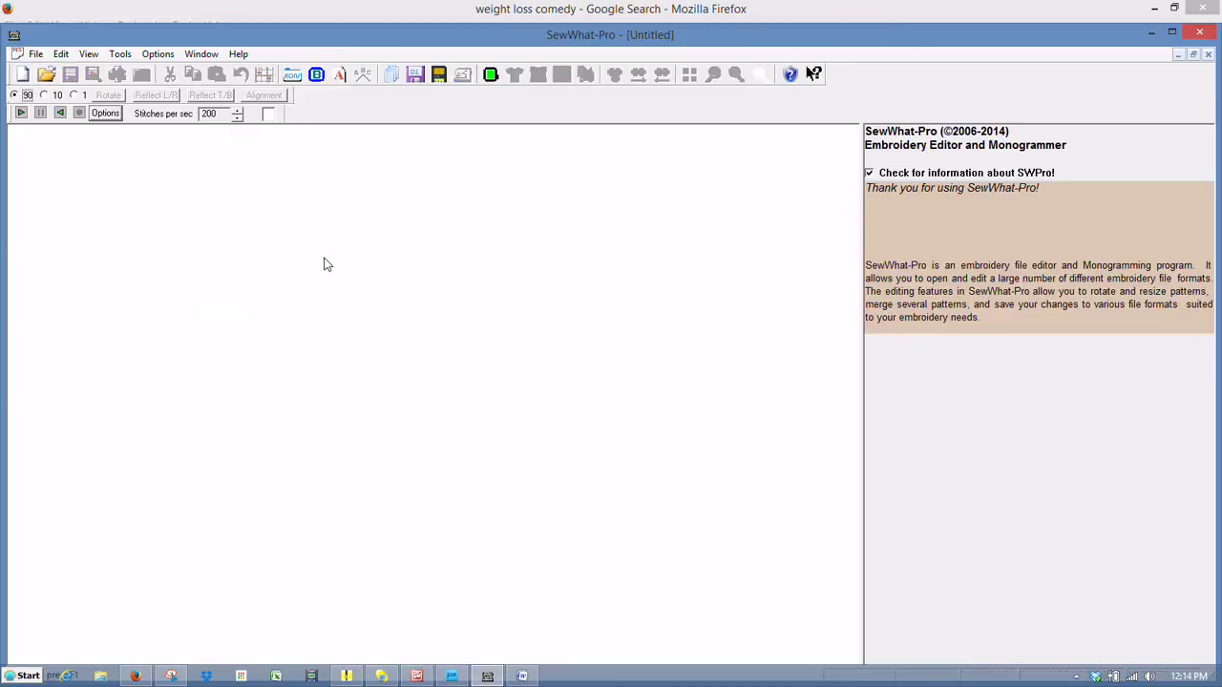
- Reopen FSF_FREE_Buttonholes_All_Formats.zip and bring up the Select Files to Unzip list
click(36, 54)
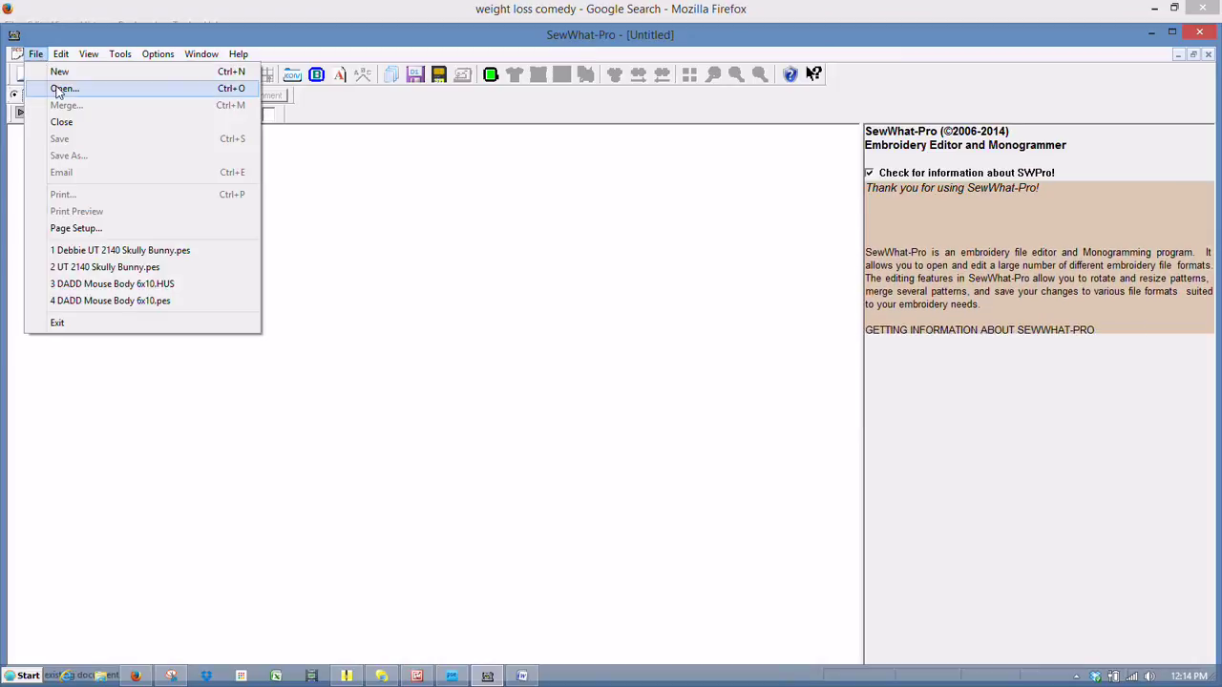
click(57, 88)
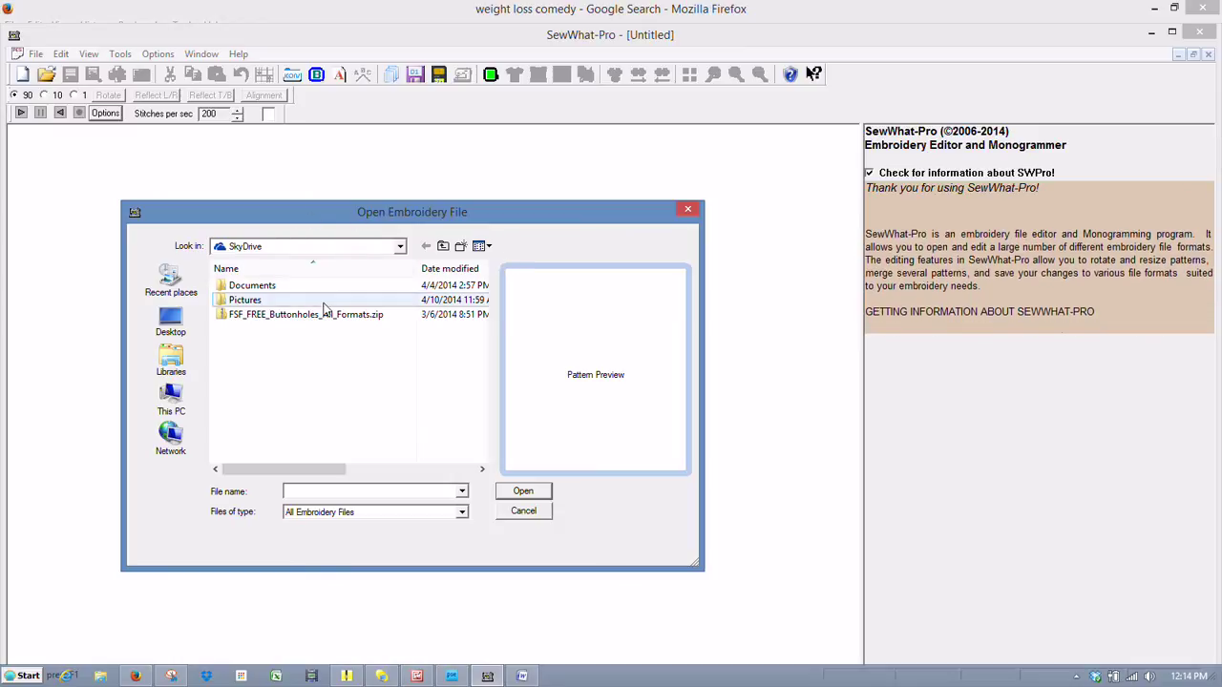
double_click(249, 315)
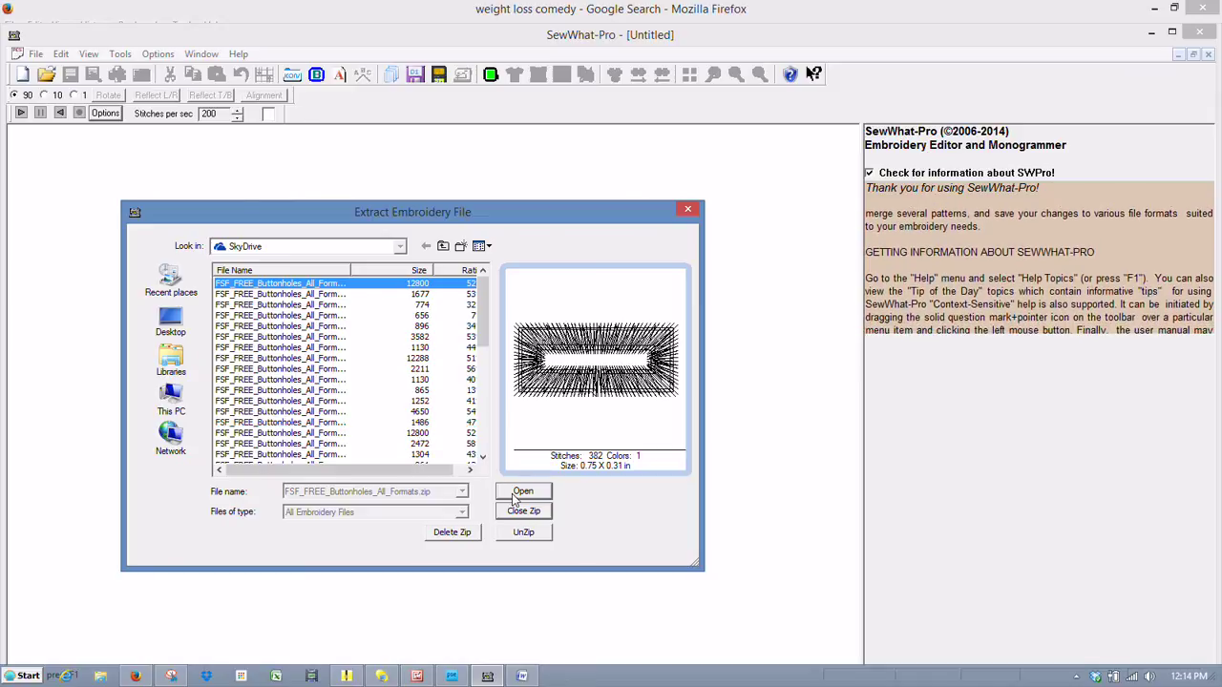
click(523, 533)
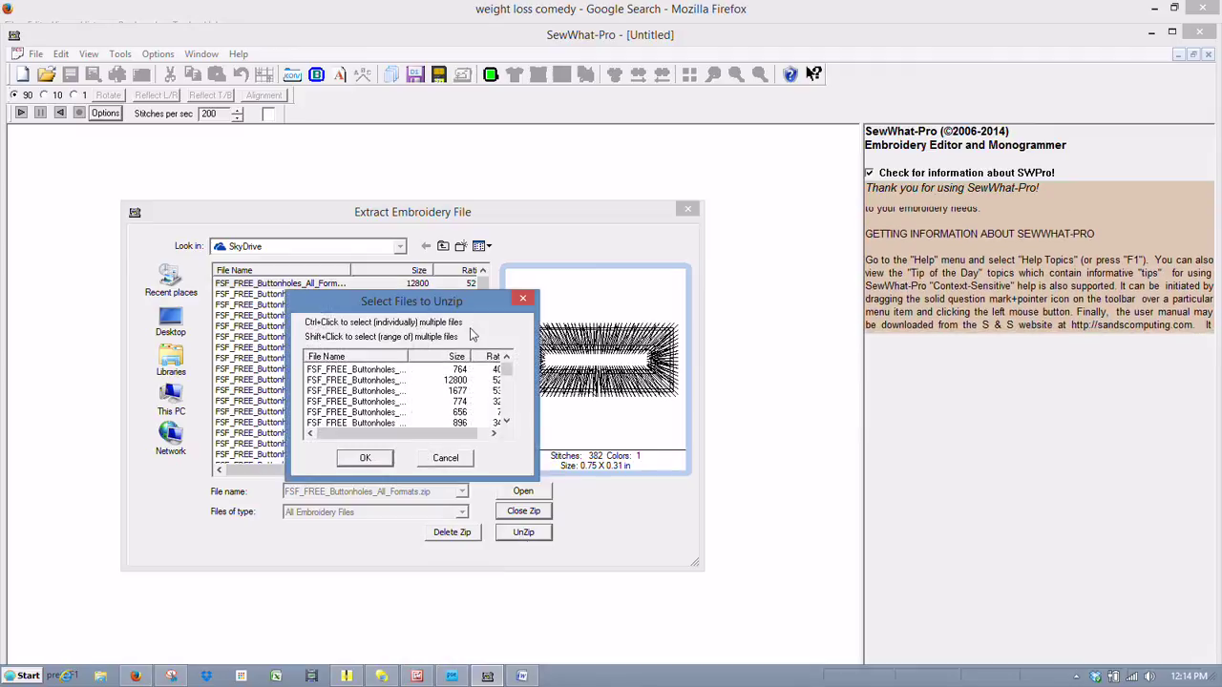
- Reposition the file chooser, widen its name column, and select the .75 inch hus file
drag(459, 303, 544, 298)
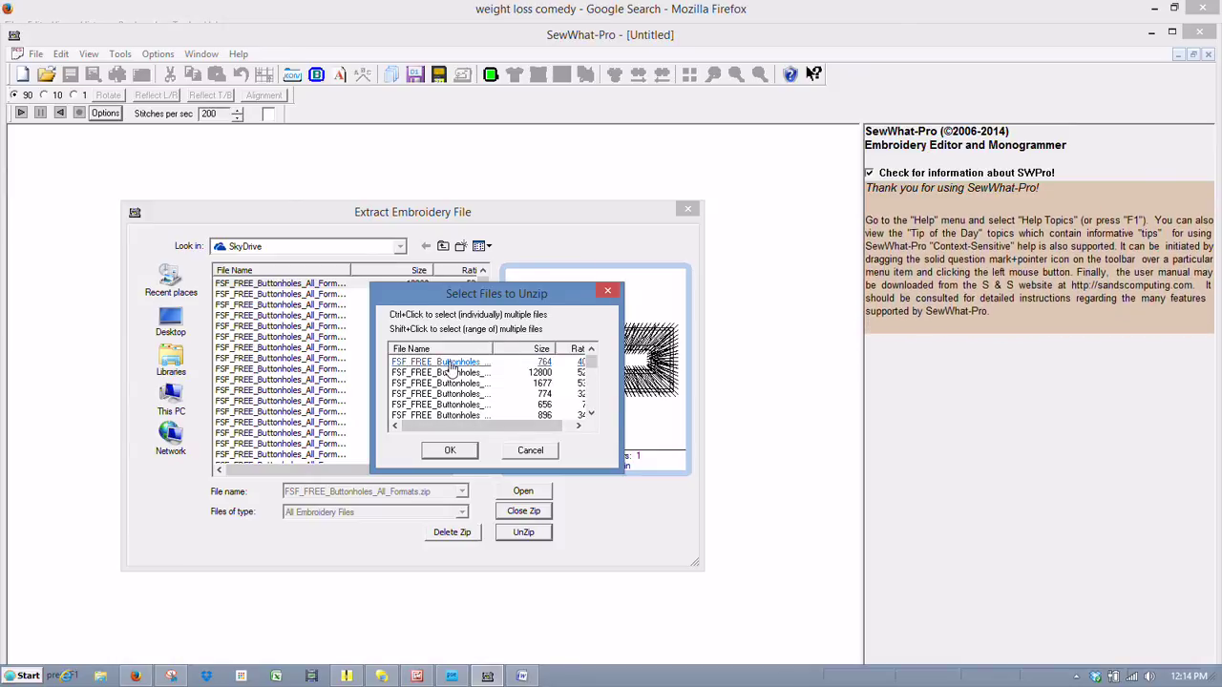
click(463, 362)
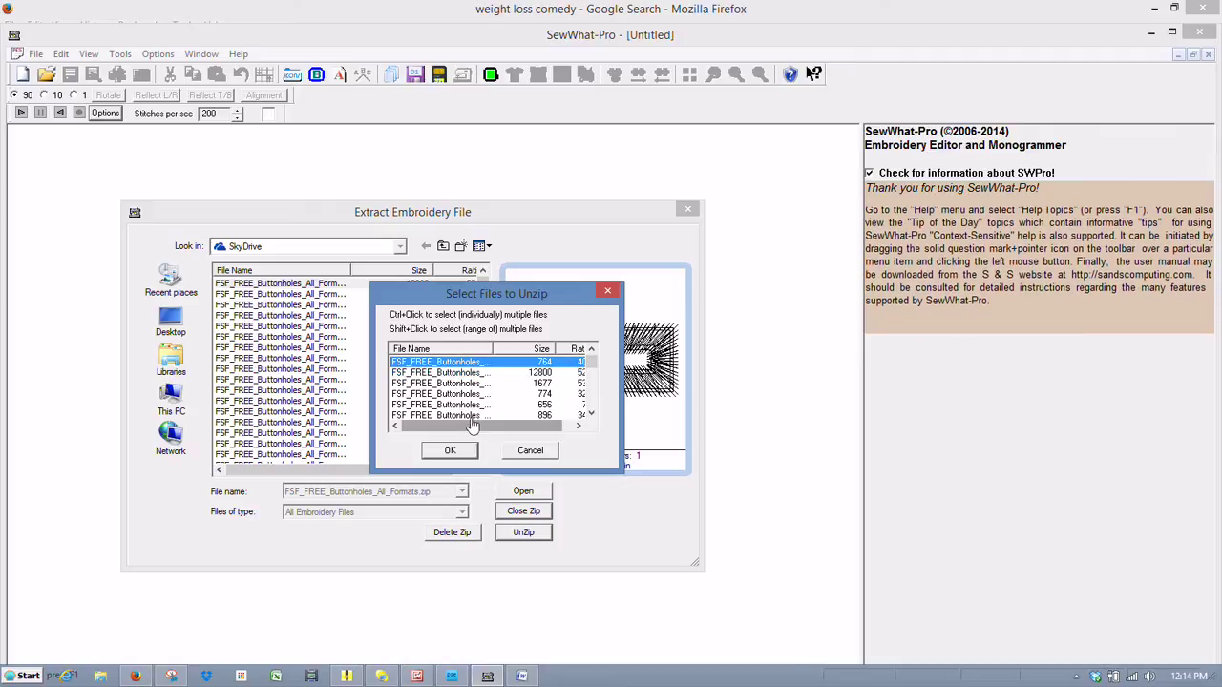
ctrl+click(458, 404)
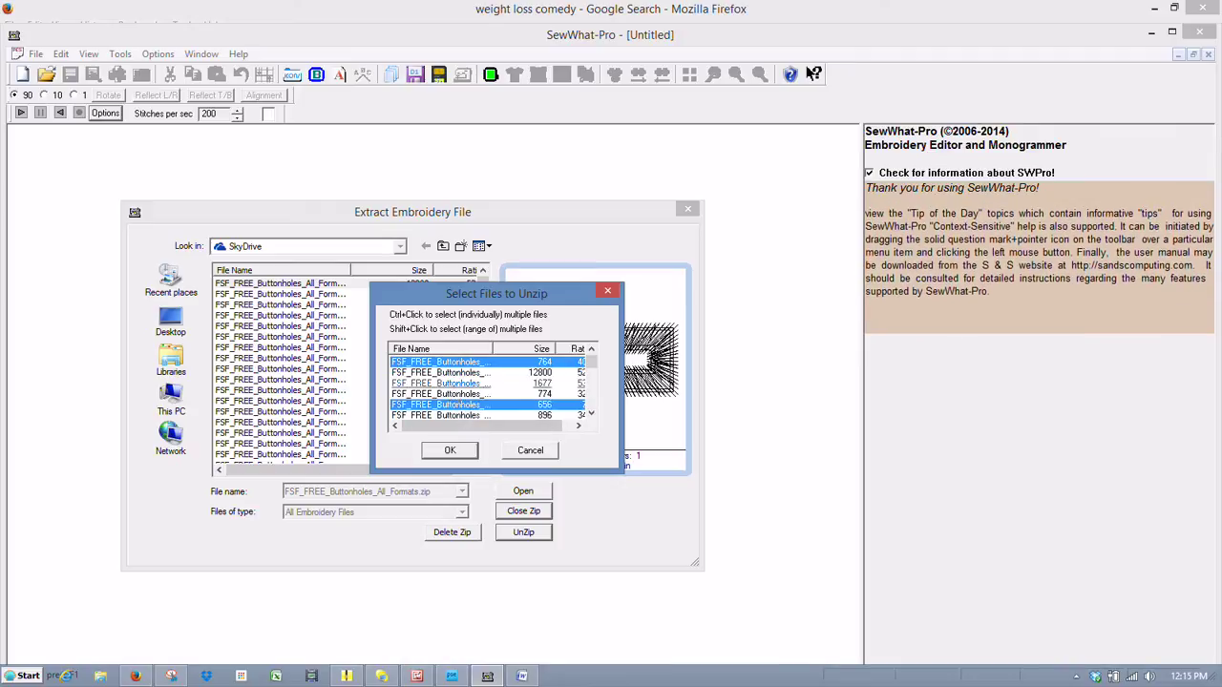
ctrl+click(449, 383)
ctrl+click(454, 372)
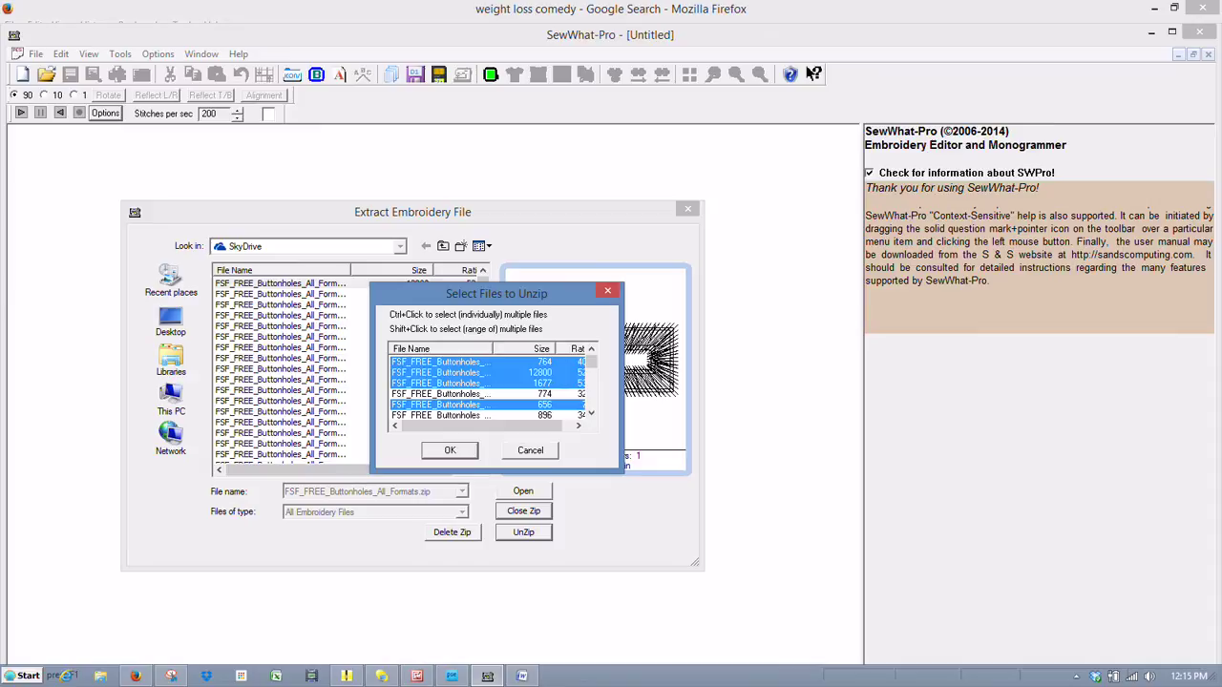
double_click(492, 349)
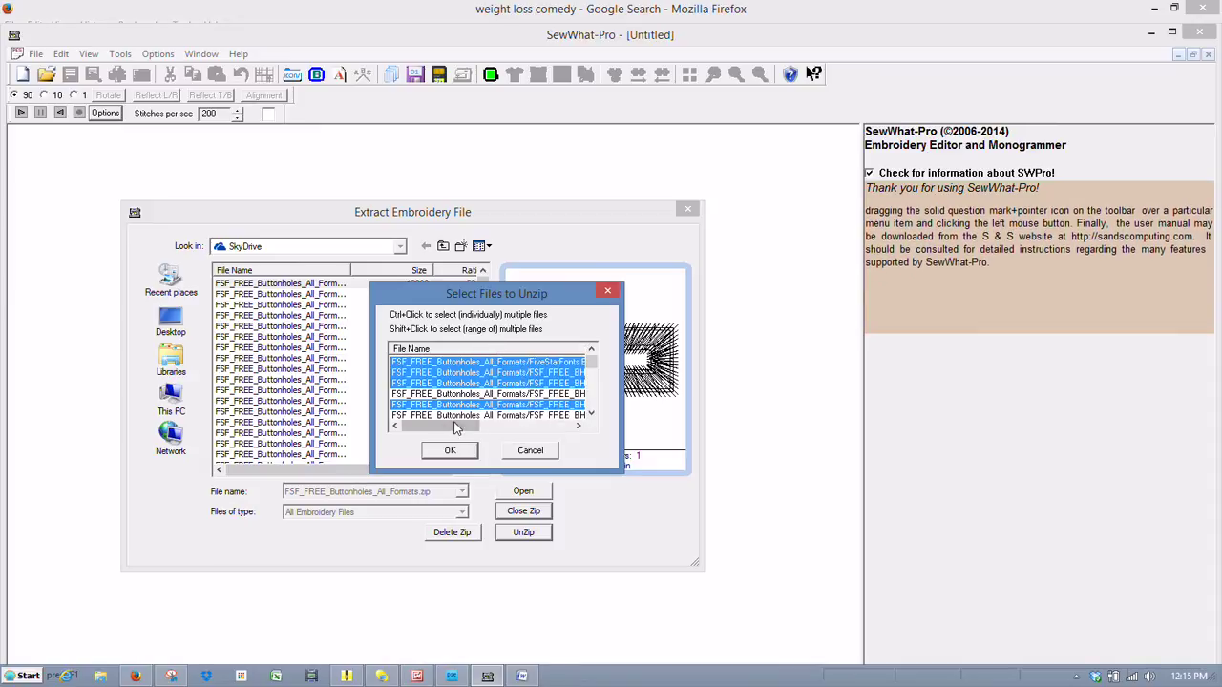
drag(456, 427, 503, 432)
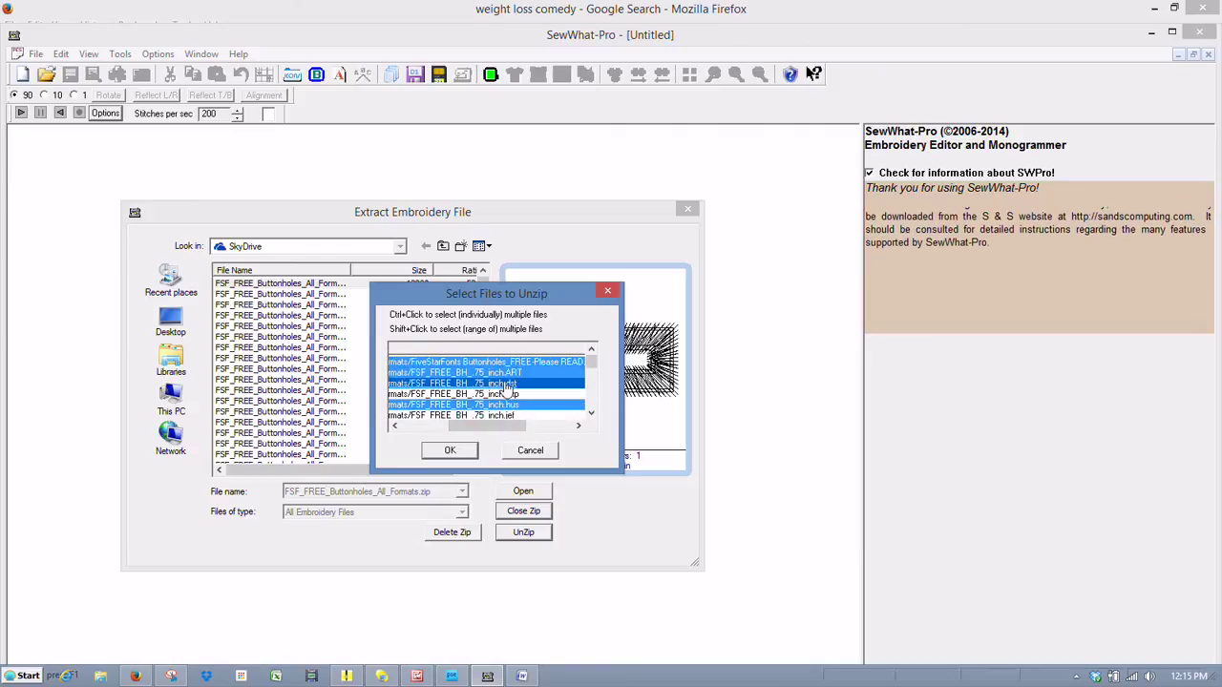
click(453, 383)
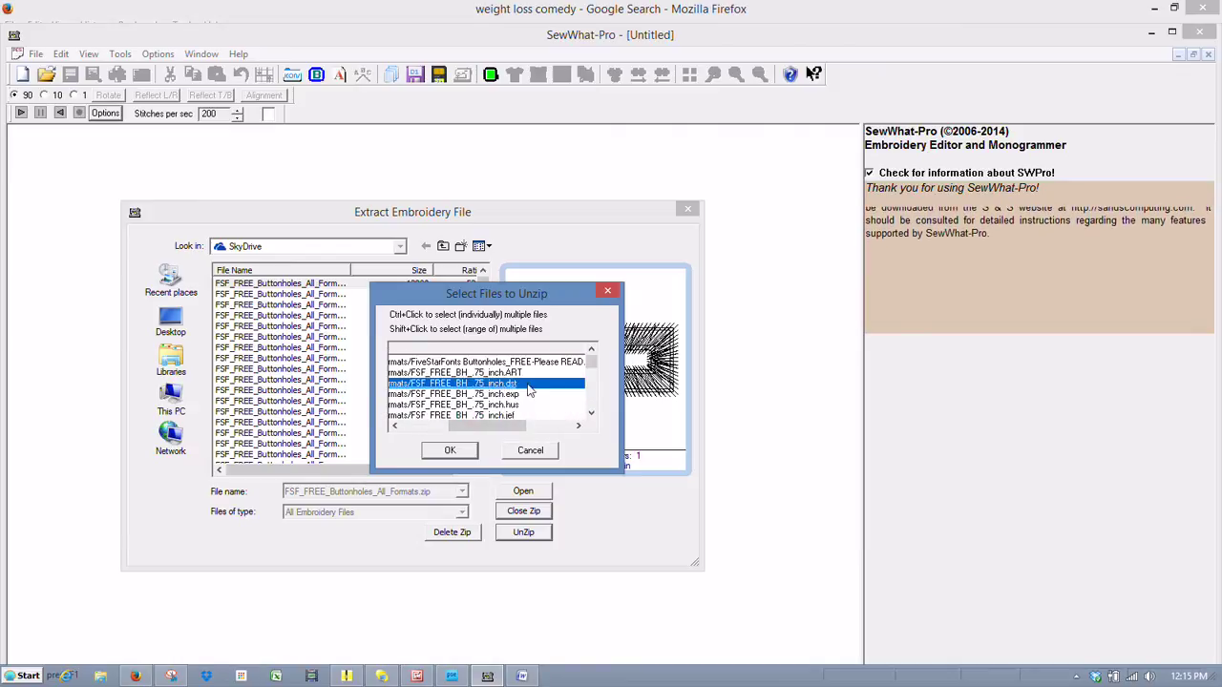
click(493, 405)
- Scroll the file list and add the 1.25 inch hus file to the selection
click(591, 412)
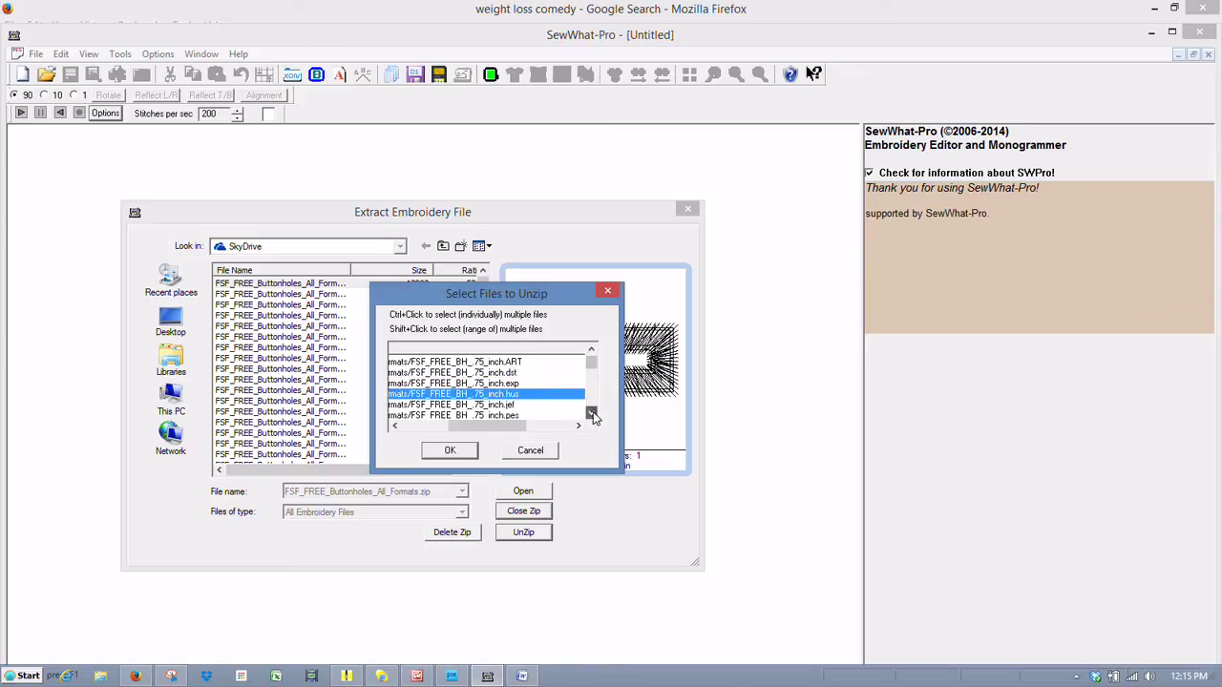
click(591, 412)
click(591, 412)
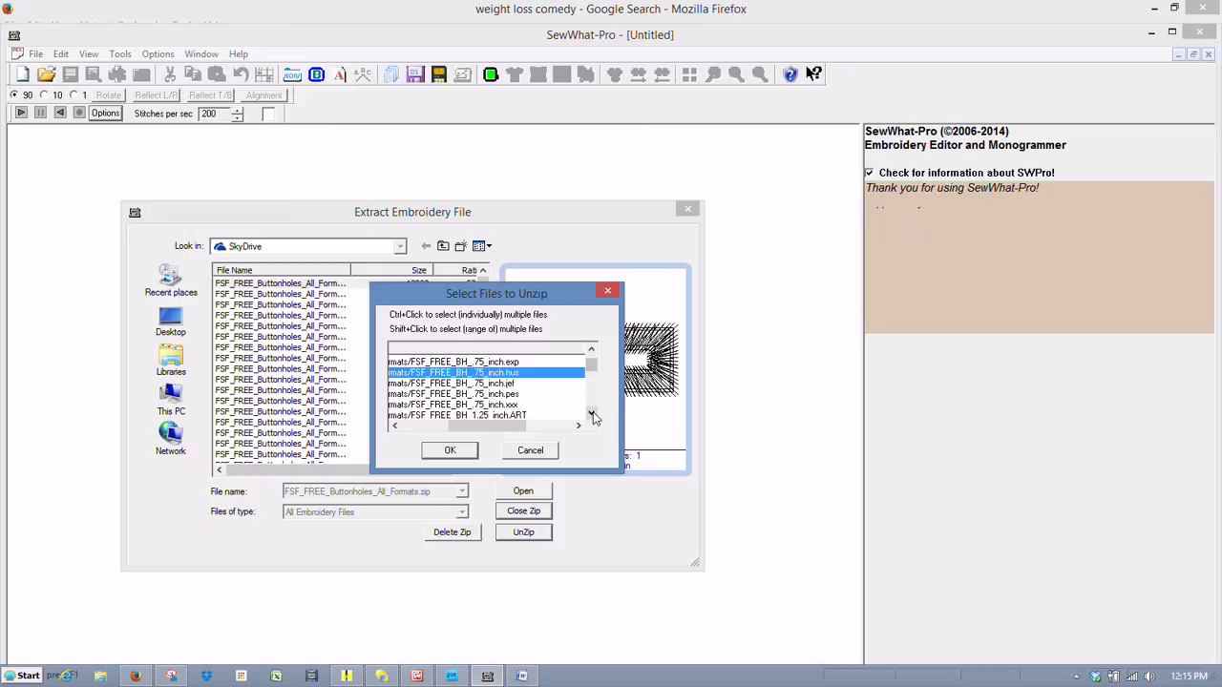
click(591, 412)
click(590, 413)
click(591, 413)
click(591, 413)
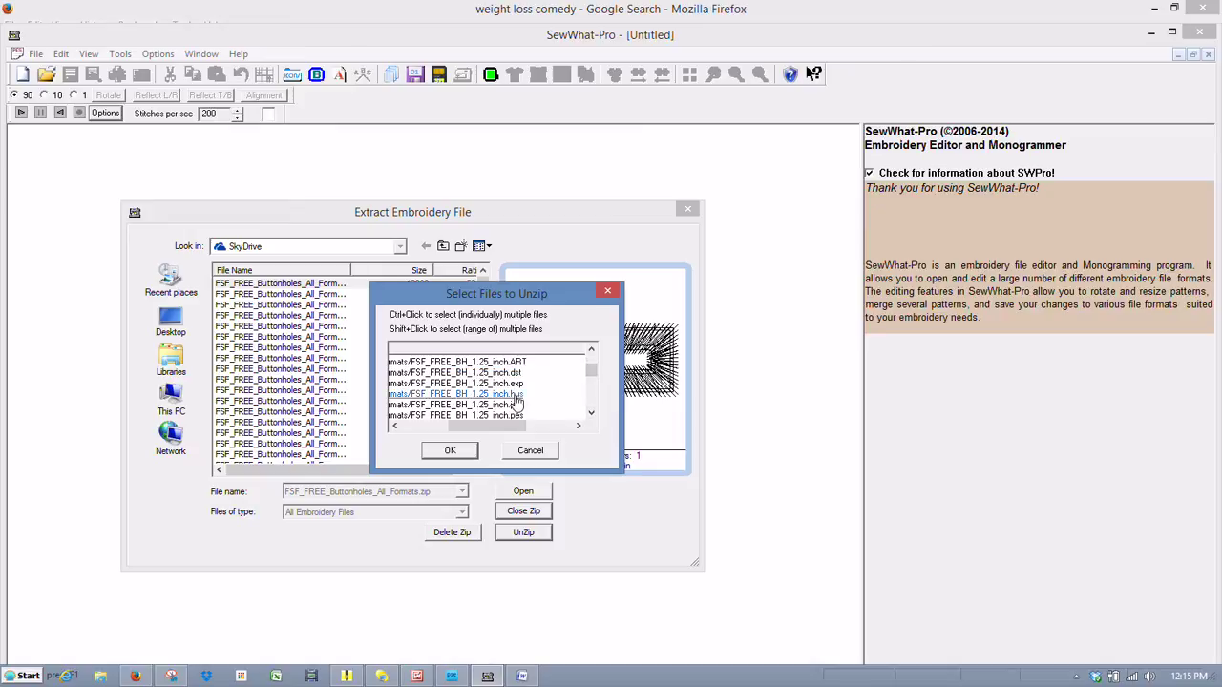
click(525, 394)
click(591, 412)
click(590, 412)
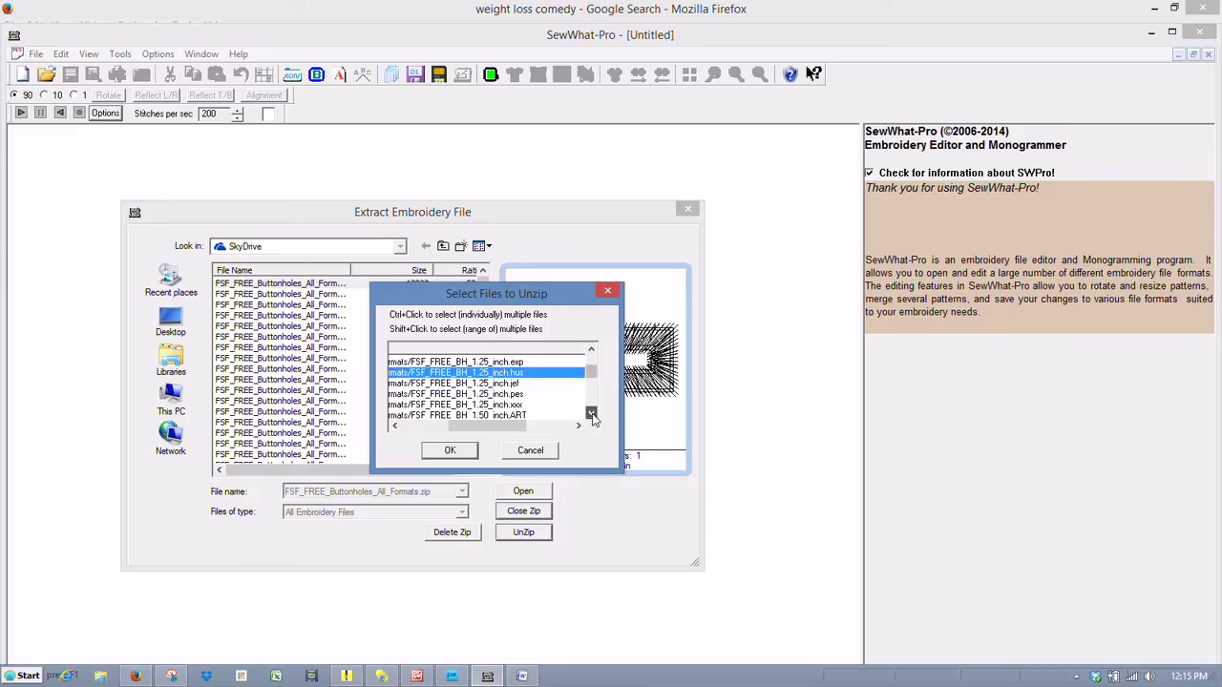
click(591, 412)
click(591, 413)
click(591, 412)
click(591, 412)
click(591, 412)
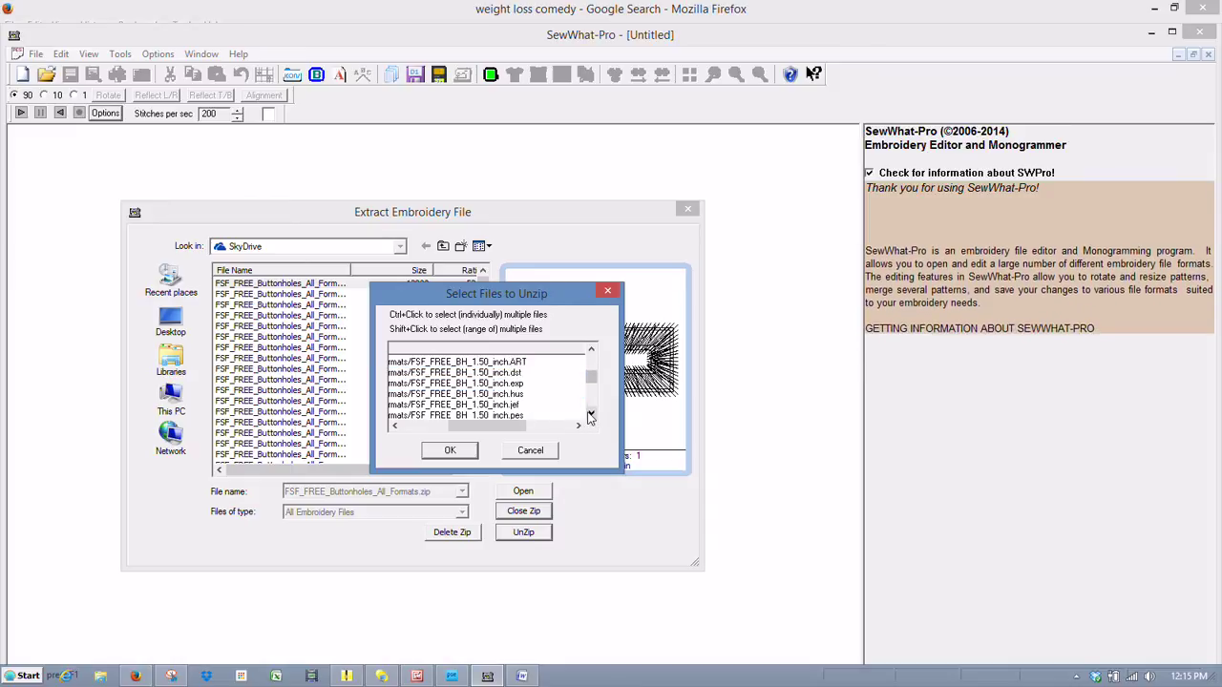
click(514, 394)
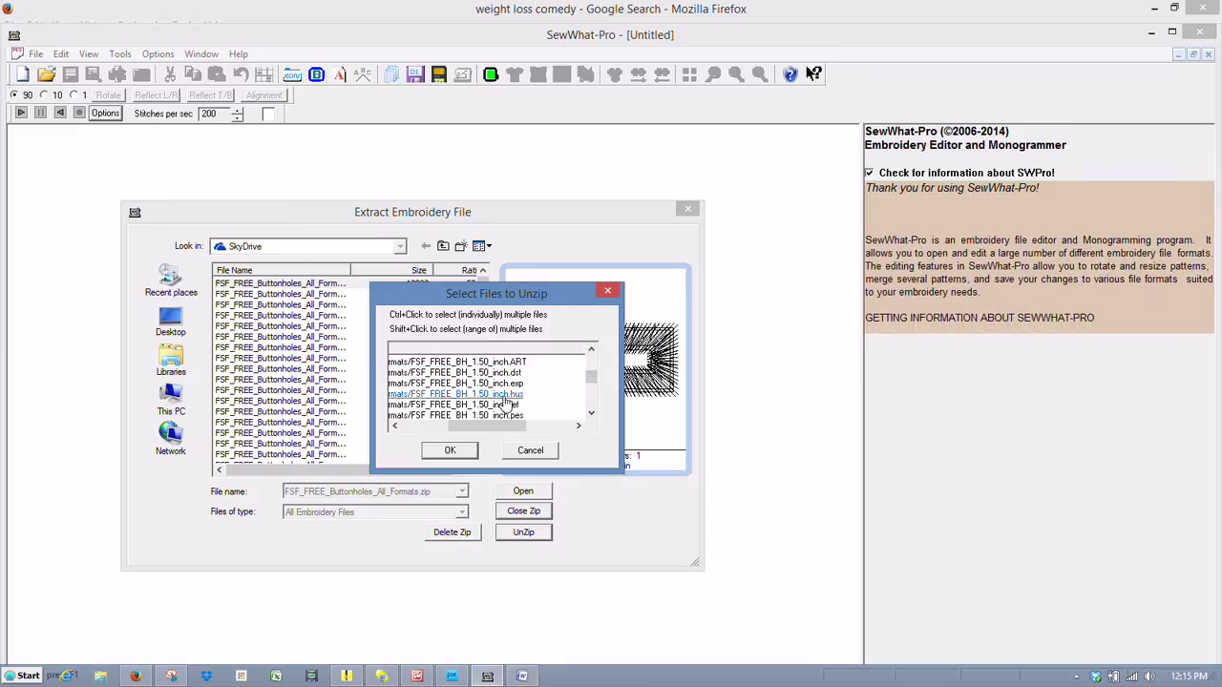
- Add the 1.50 and 1.75 inch hus files, then extract the four selected files
click(504, 397)
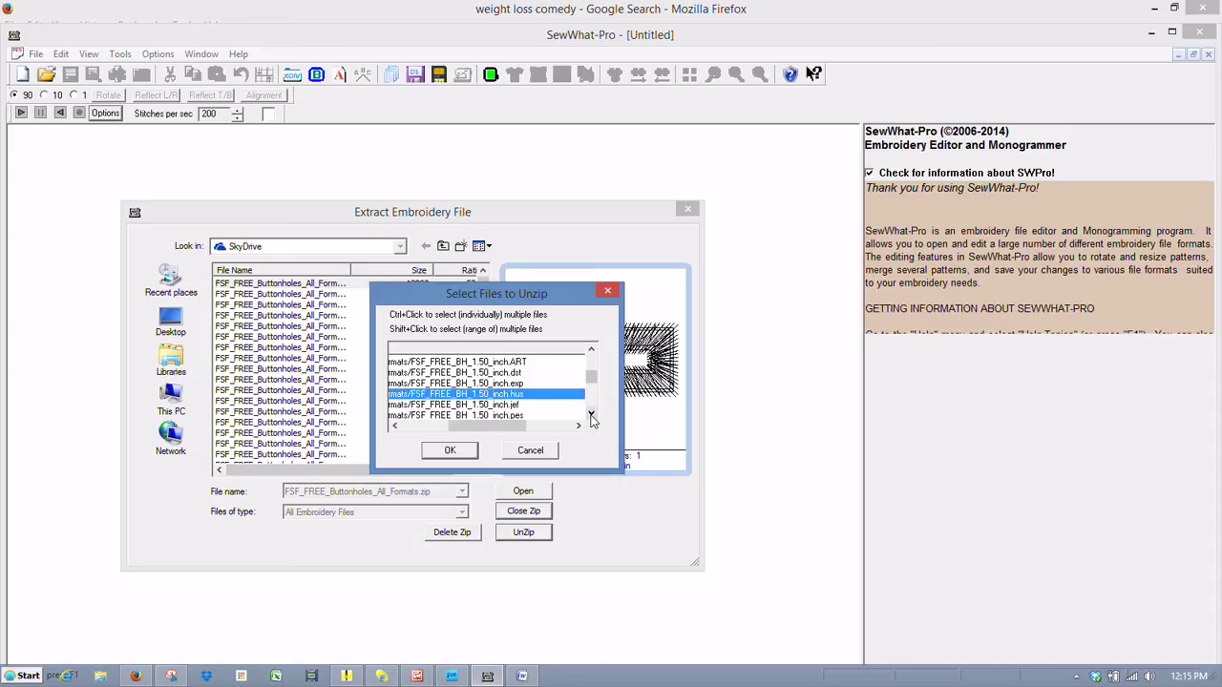
click(590, 413)
click(591, 413)
click(591, 412)
click(591, 412)
click(591, 412)
click(591, 413)
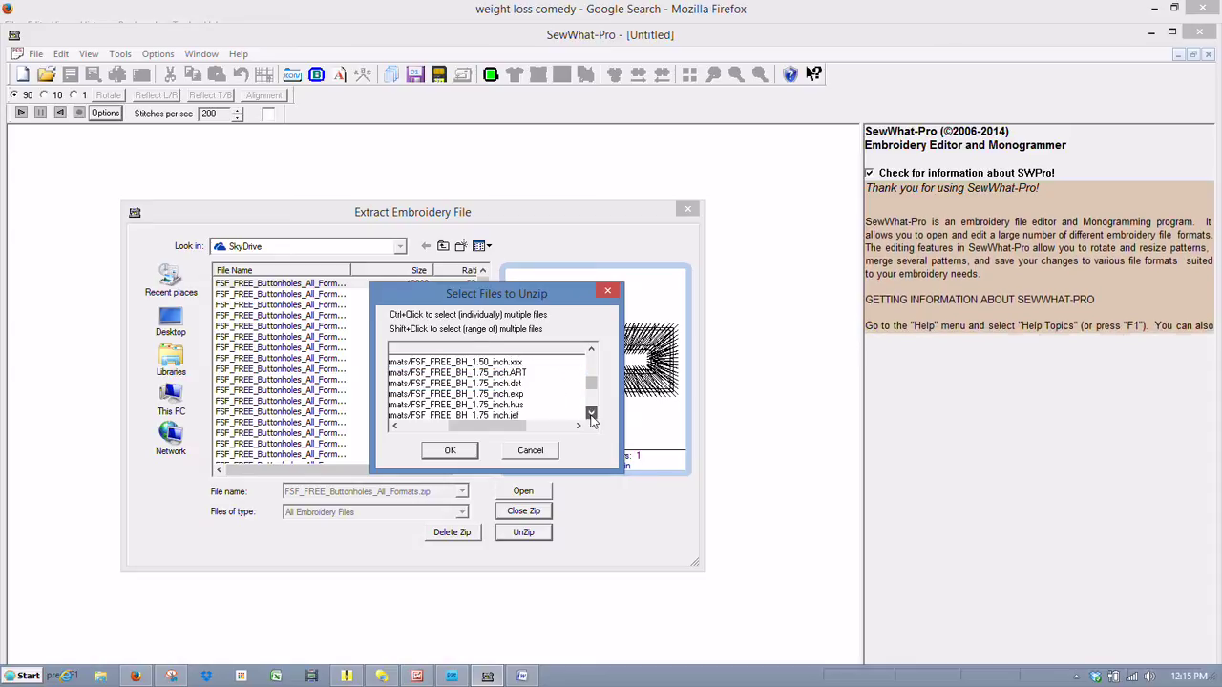
click(514, 395)
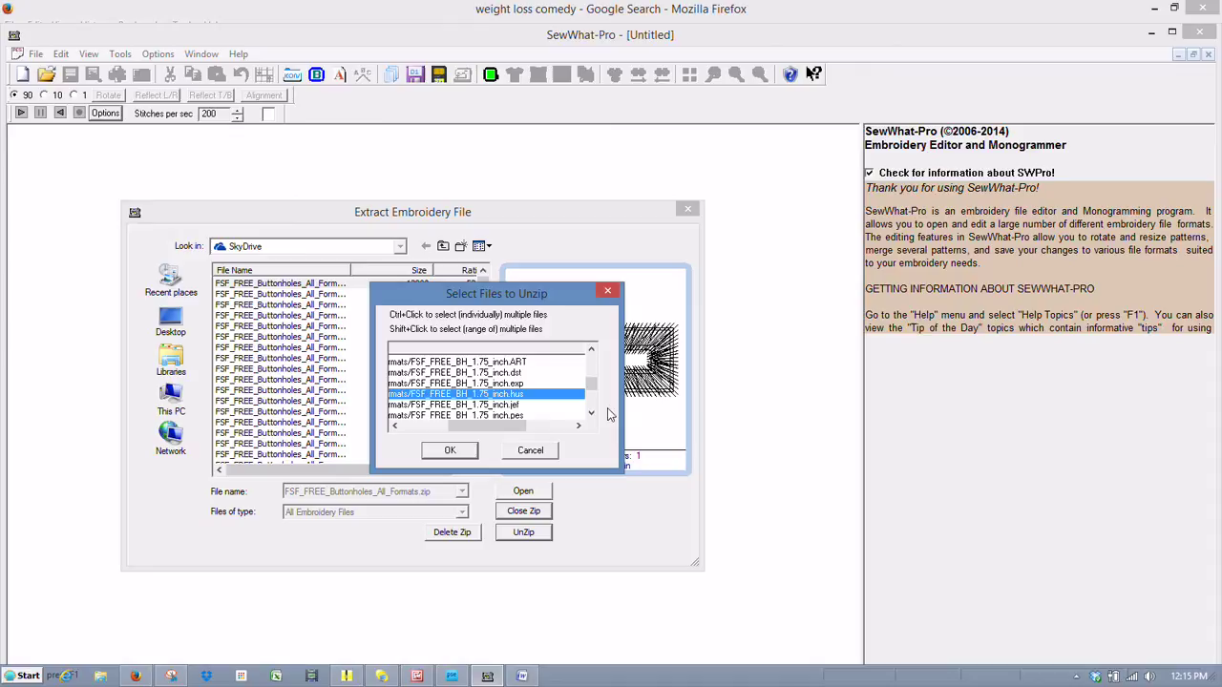
click(591, 413)
click(592, 413)
click(591, 413)
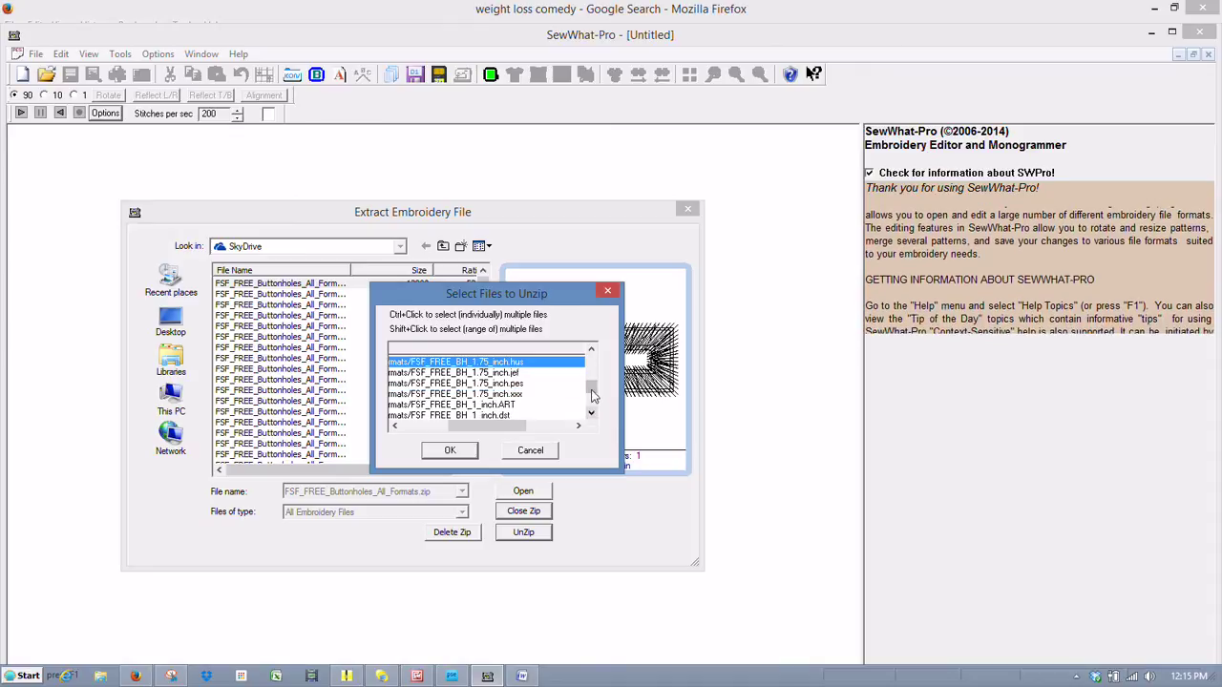
mouse_move(592, 394)
mouse_down()
mouse_move(592, 379)
mouse_move(592, 399)
mouse_up()
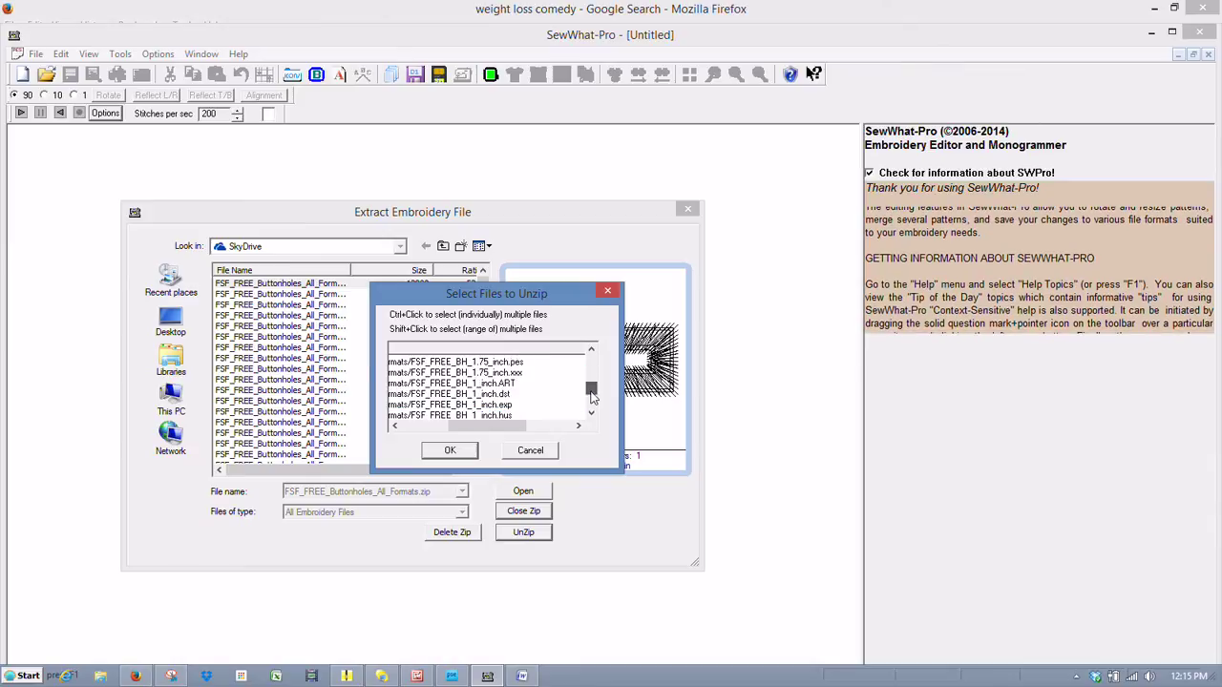
click(451, 450)
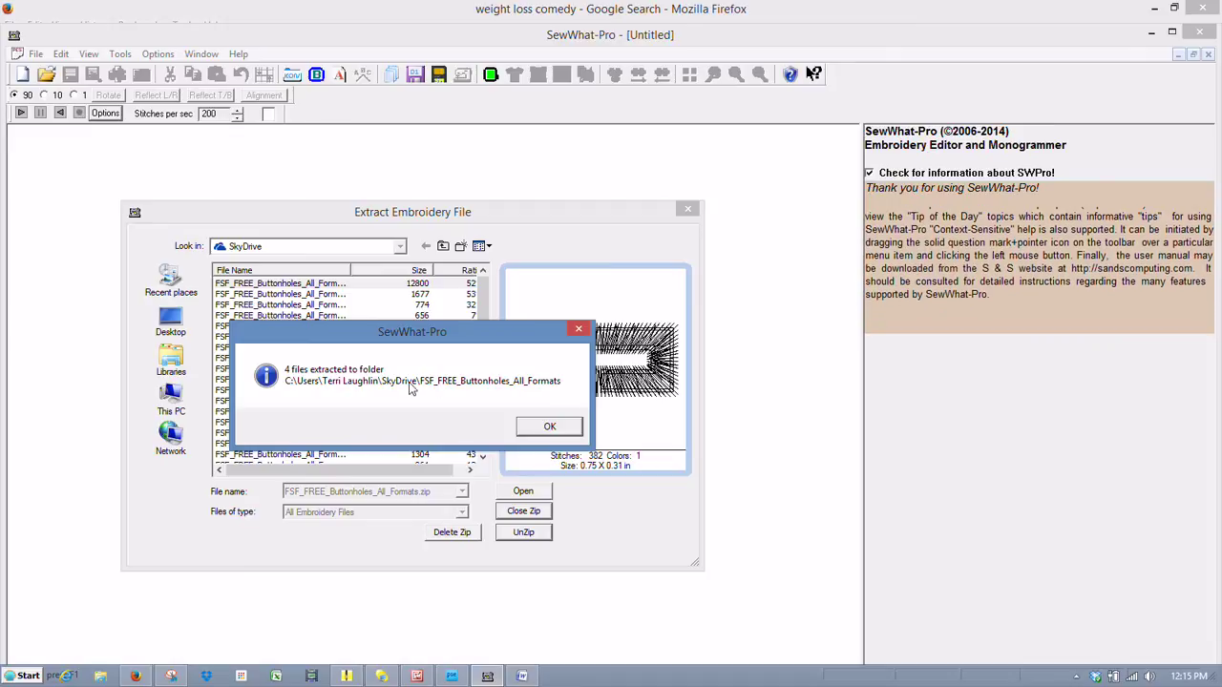
- Acknowledge the '4 files extracted to folder' message with OK
click(552, 427)
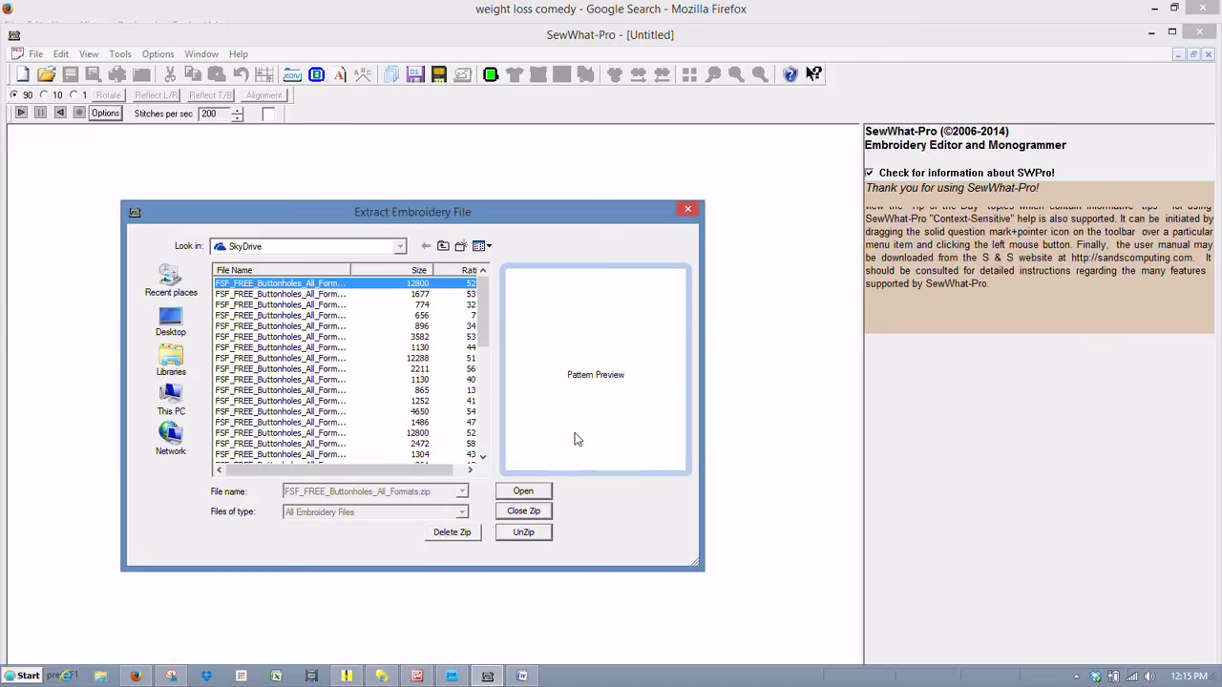
- Select every file in the zip from first to last and extract all 39
click(524, 534)
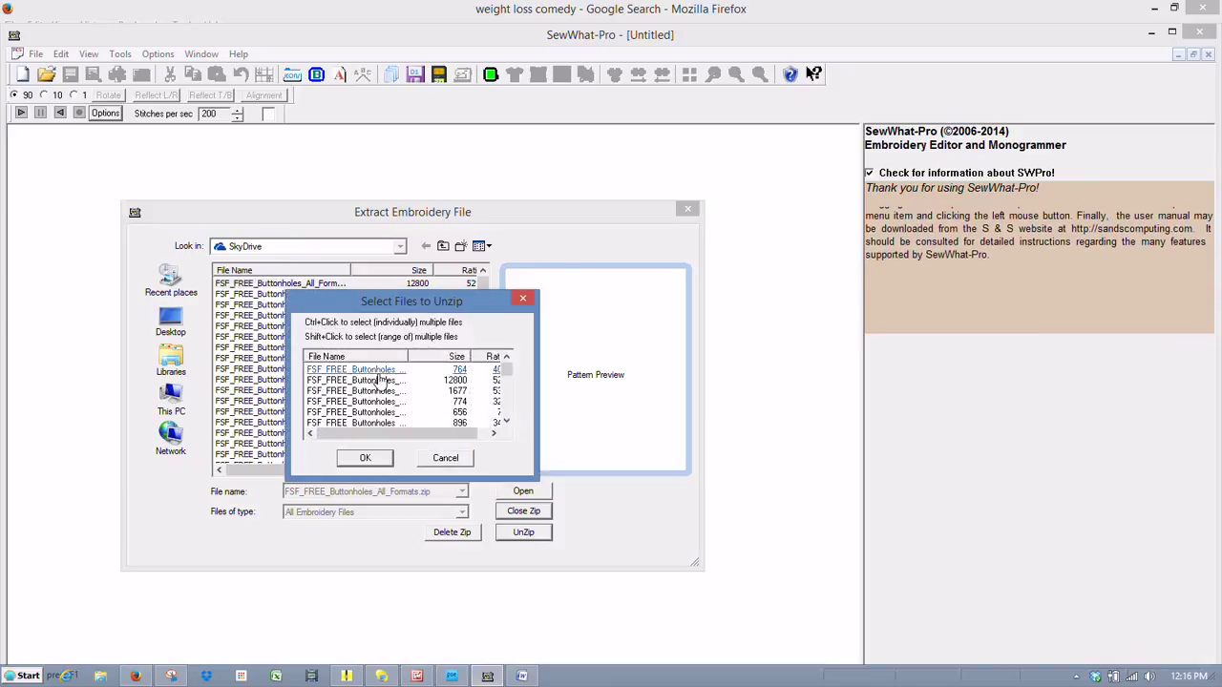
click(380, 372)
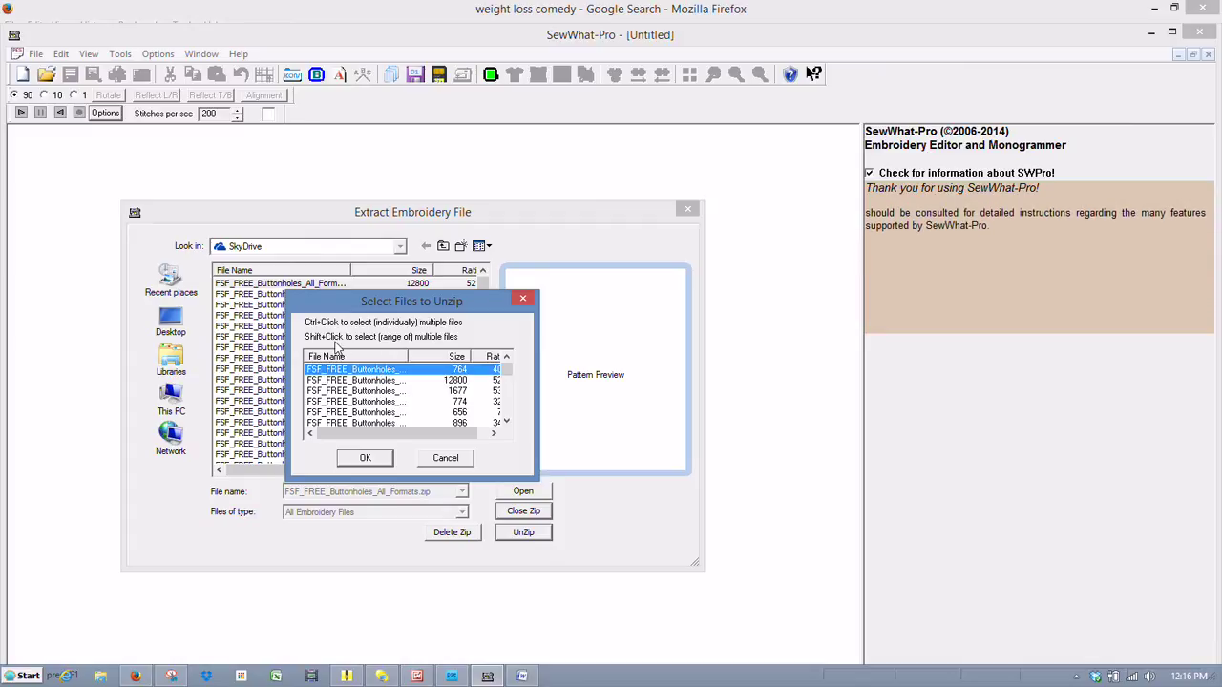
shift+click(350, 391)
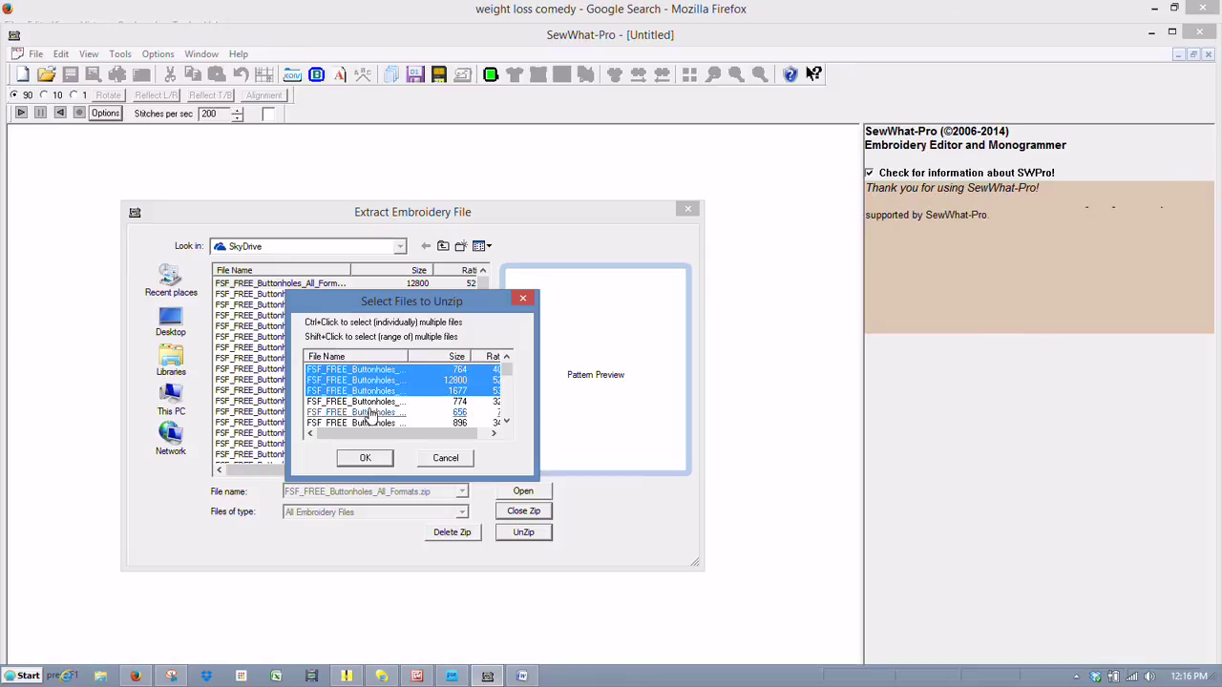
shift+click(370, 412)
drag(507, 370, 507, 408)
shift+click(377, 412)
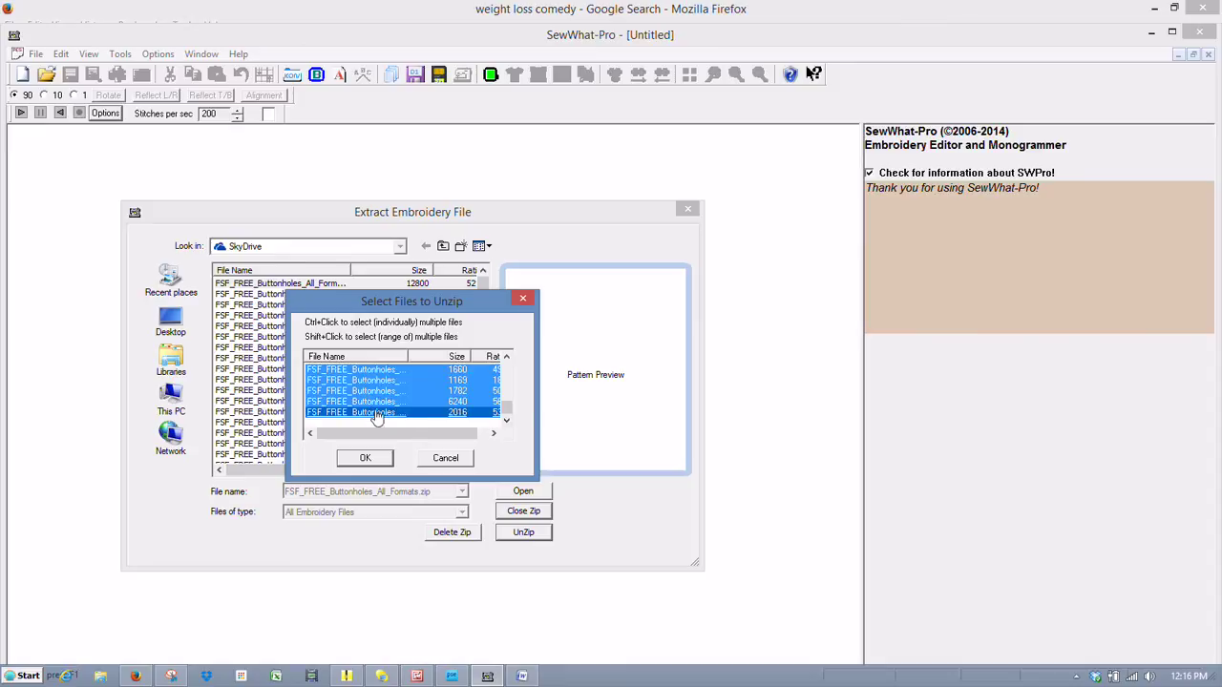
scroll(405, 424, up, 5)
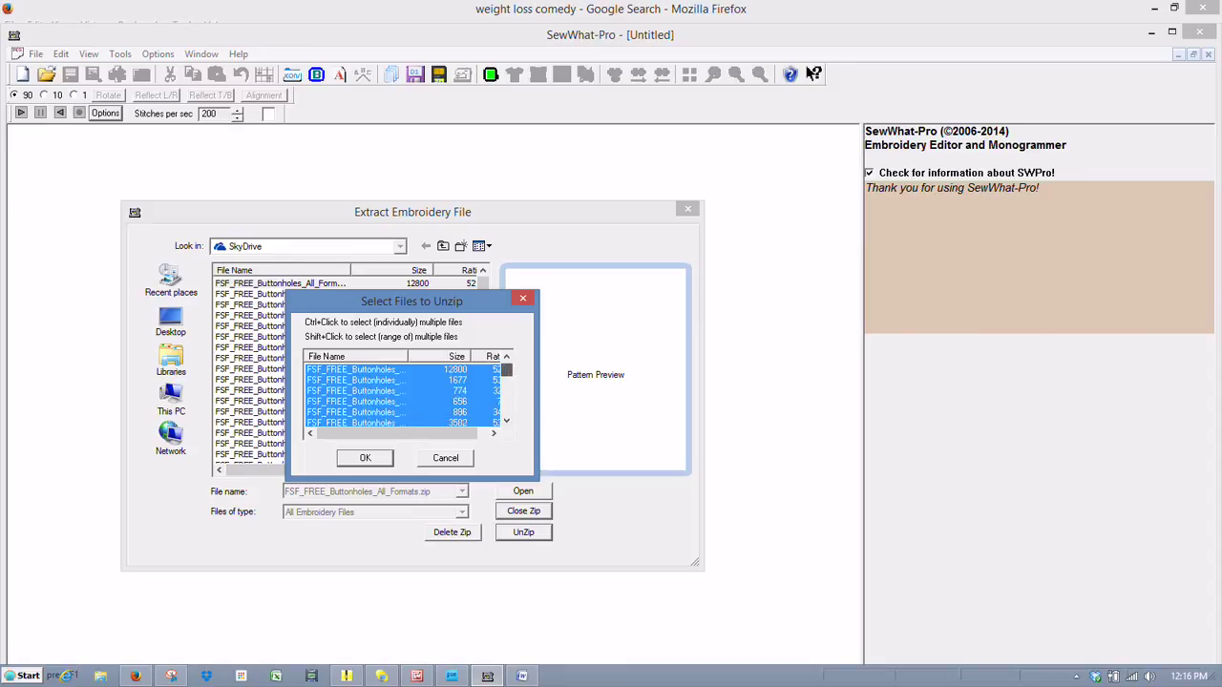
drag(507, 370, 507, 407)
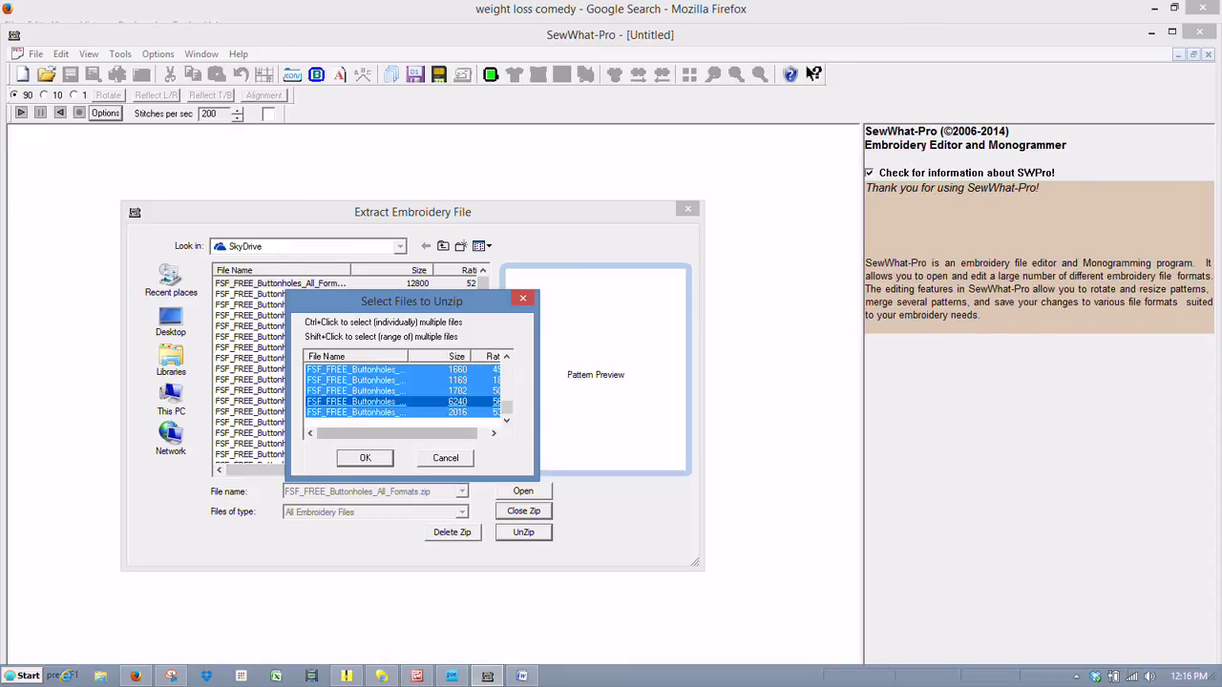
shift+click(379, 412)
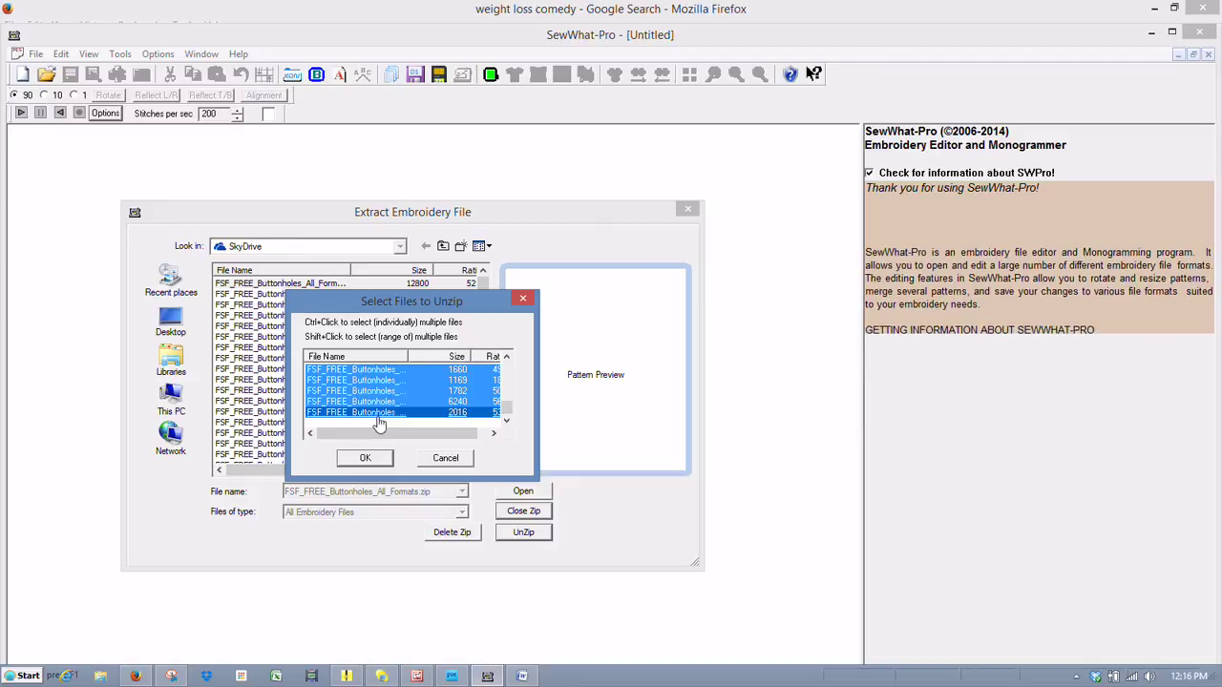
click(363, 459)
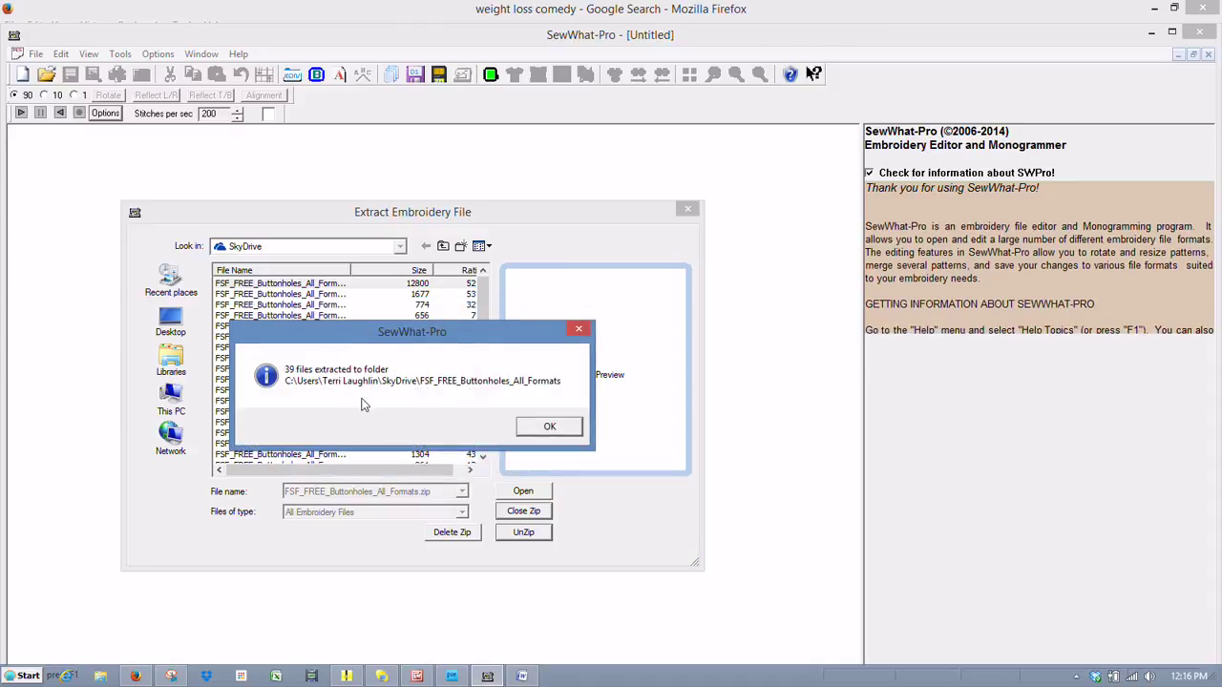
- Acknowledge the '39 files extracted to folder' message with OK
click(545, 429)
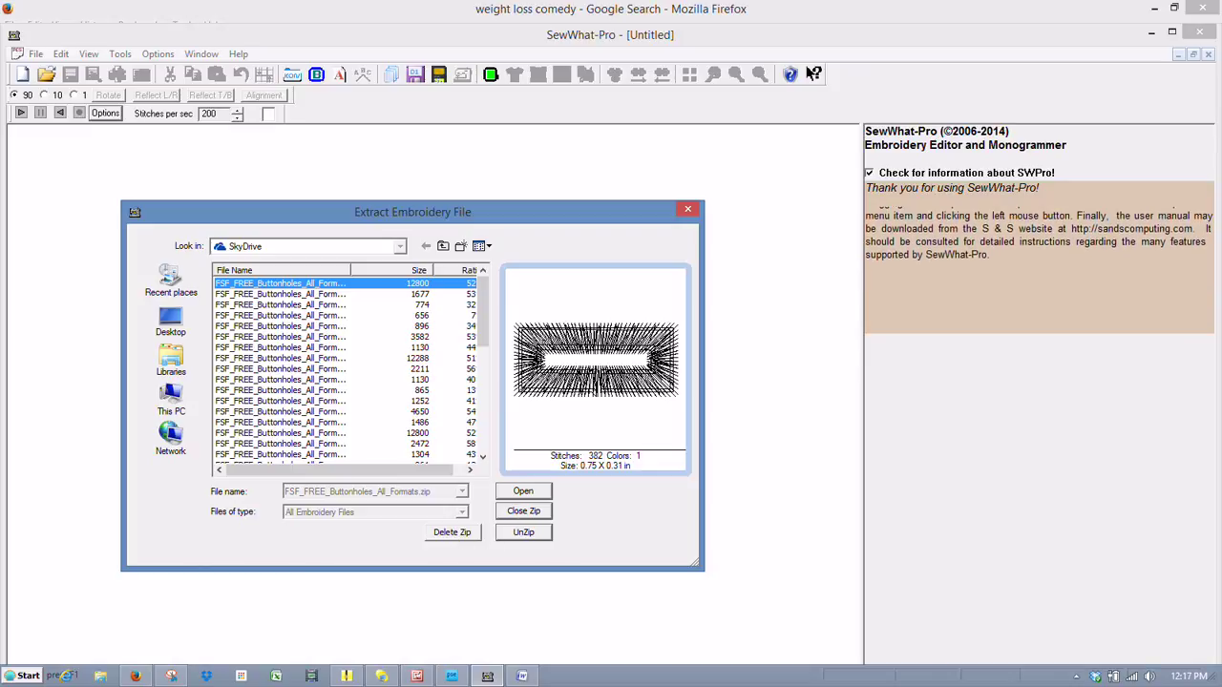
- Close the zip and drag FSF_FREE_Buttonholes_All_Formats.zip onto the FSF_FREE_Buttonholes_All_Formats folder
click(523, 512)
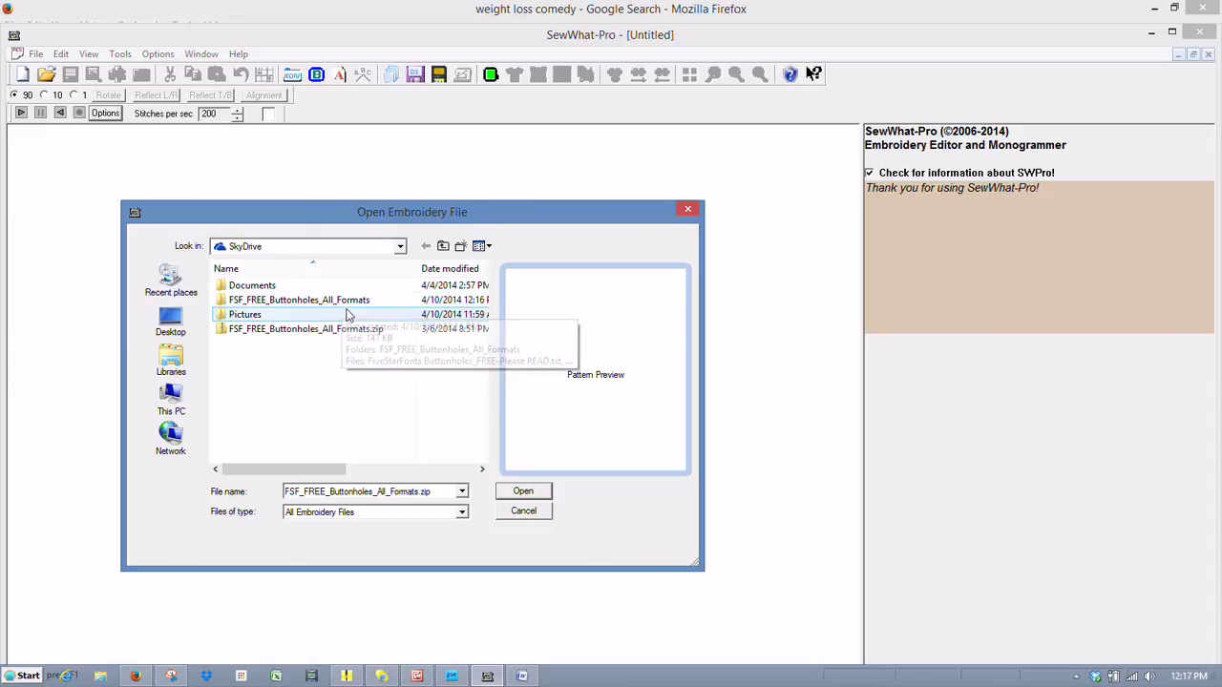
double_click(295, 331)
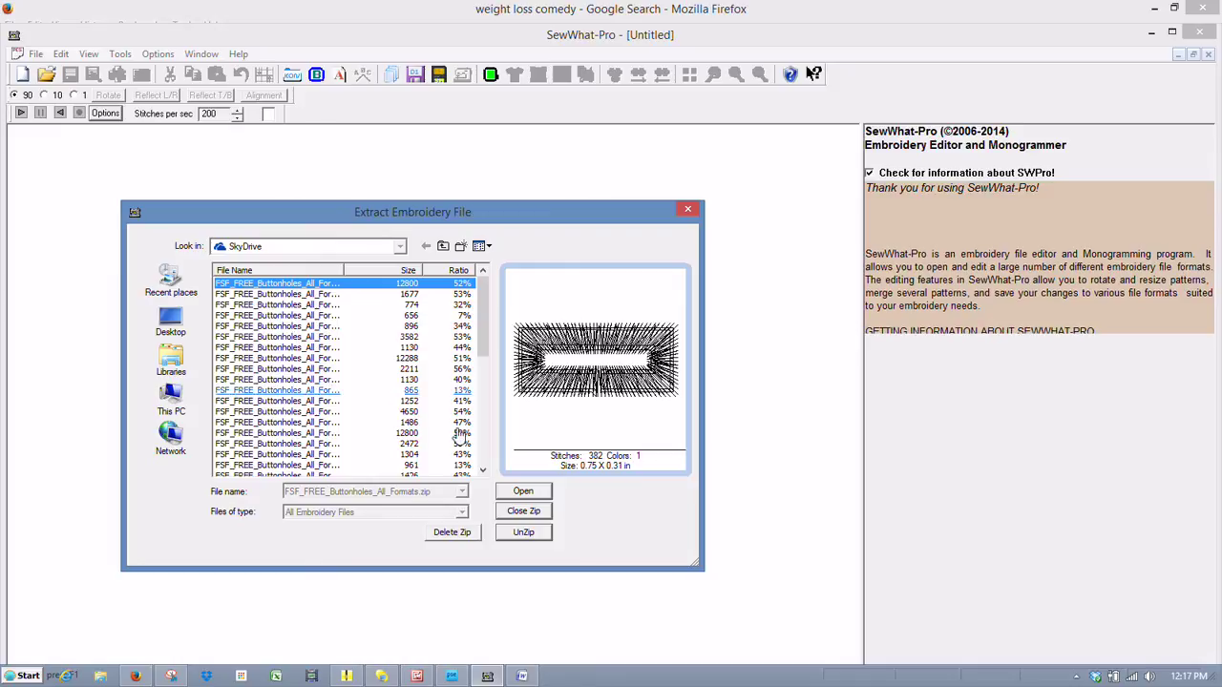
click(507, 512)
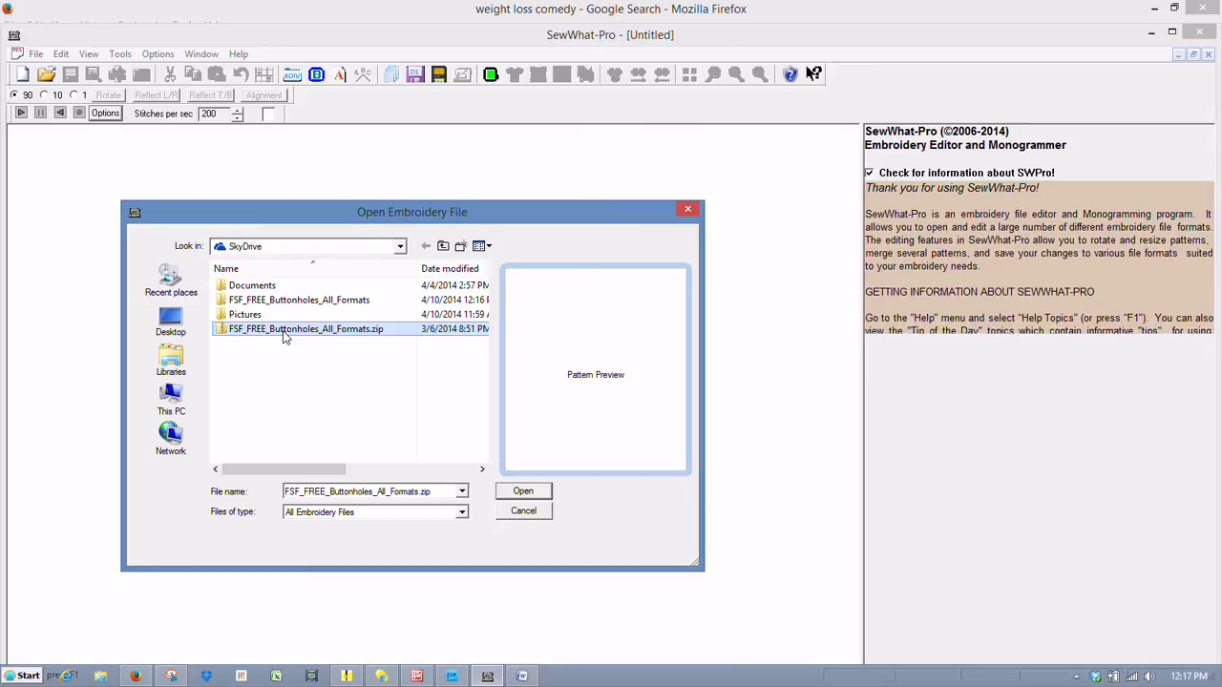
drag(284, 336, 282, 303)
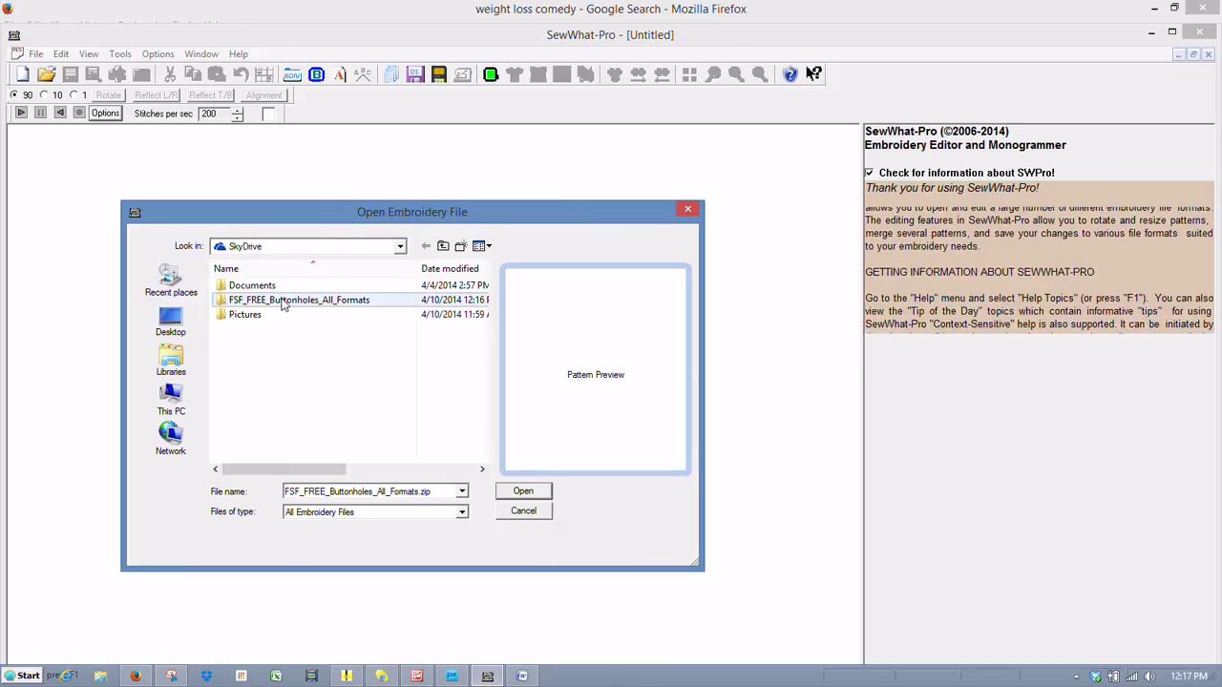
- Open the FSF_FREE_Buttonholes_All_Formats folder, confirm the zip at the bottom, and cancel the dialog
double_click(282, 302)
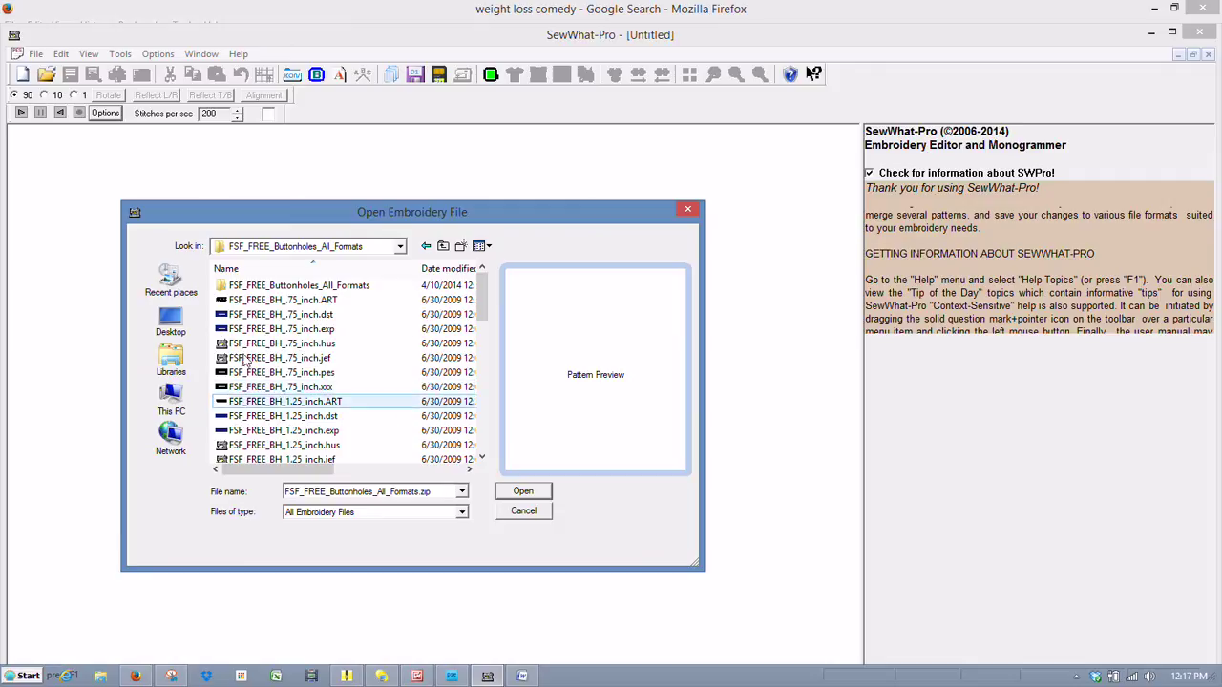
drag(483, 296, 494, 444)
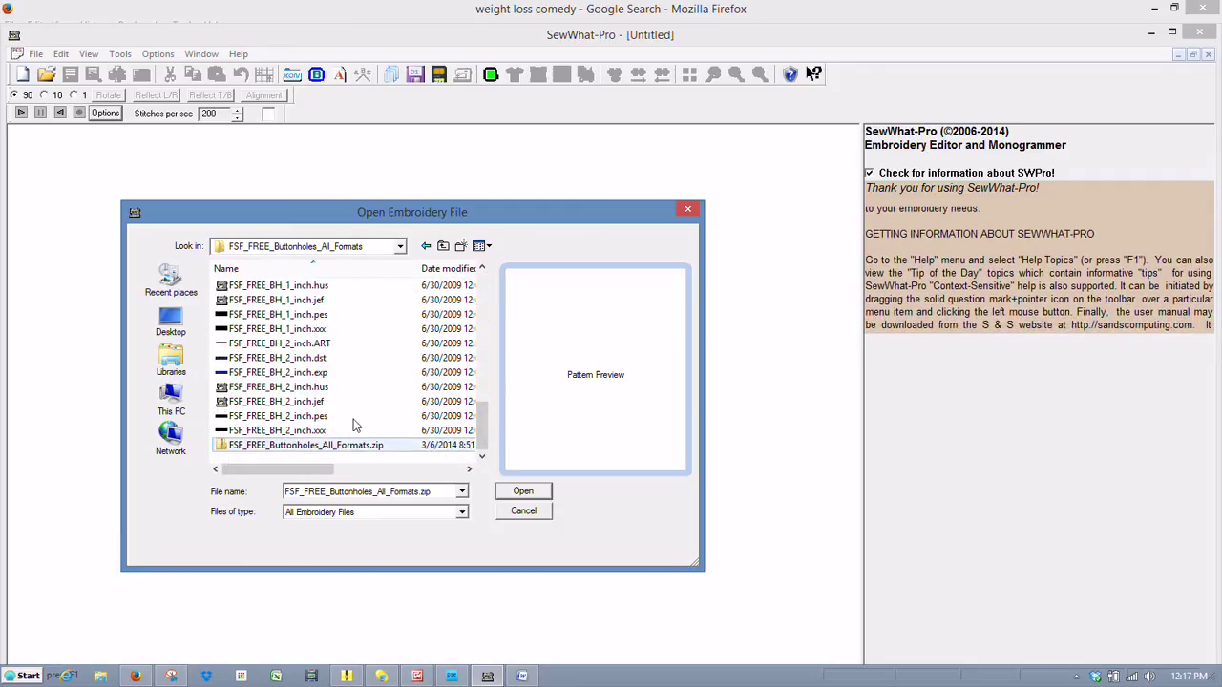
click(523, 513)
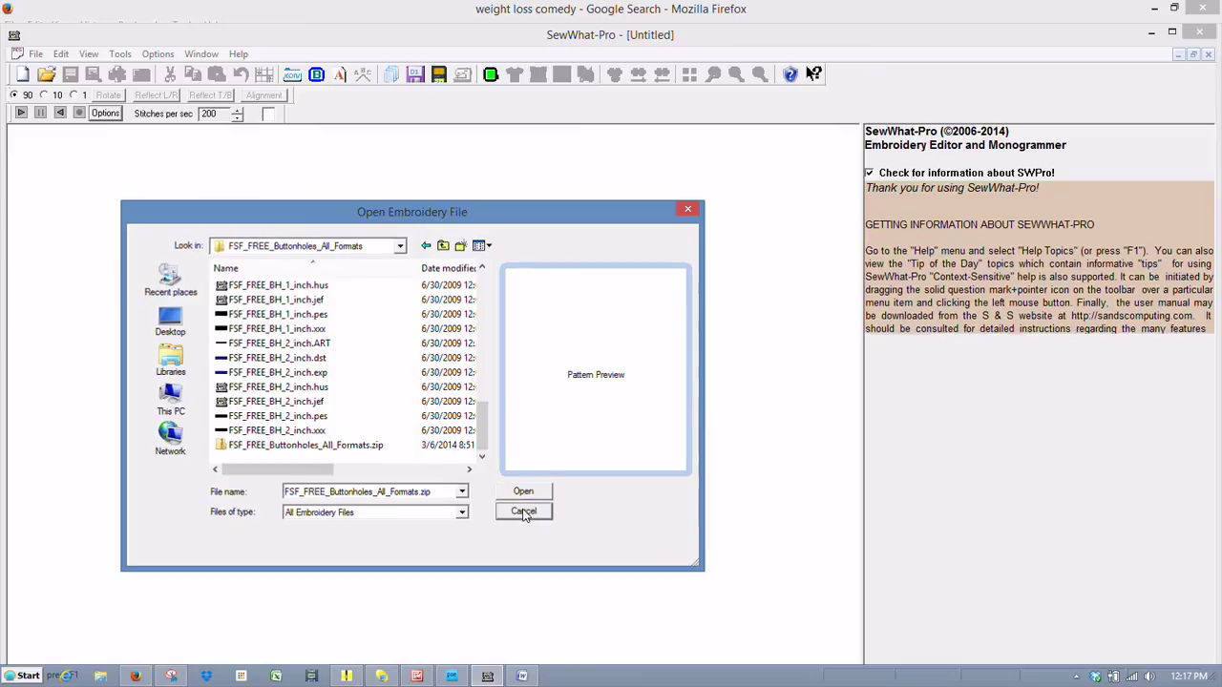